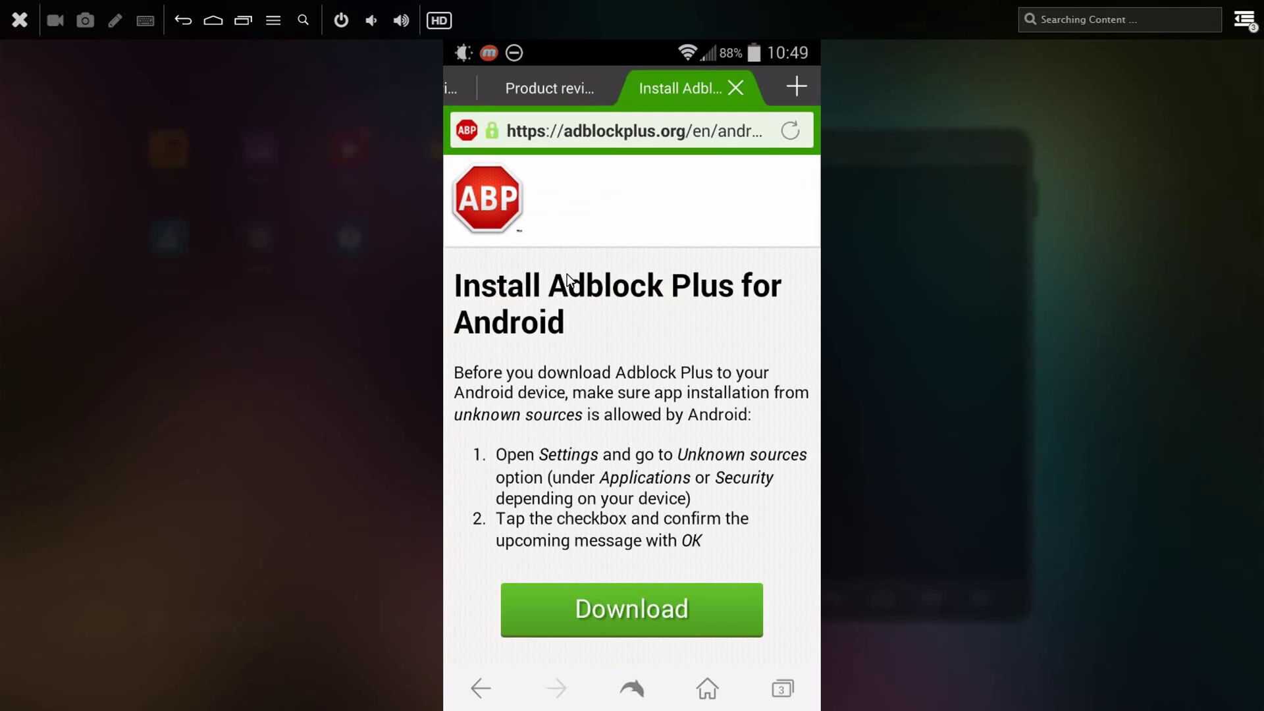
Download adblockplusandroid-1.3.apk from adblockplus.org and check it completed in the notifications.
{"action": "left_click", "coordinate": [631, 609]}
{"action": "left_click", "coordinate": [709, 495]}
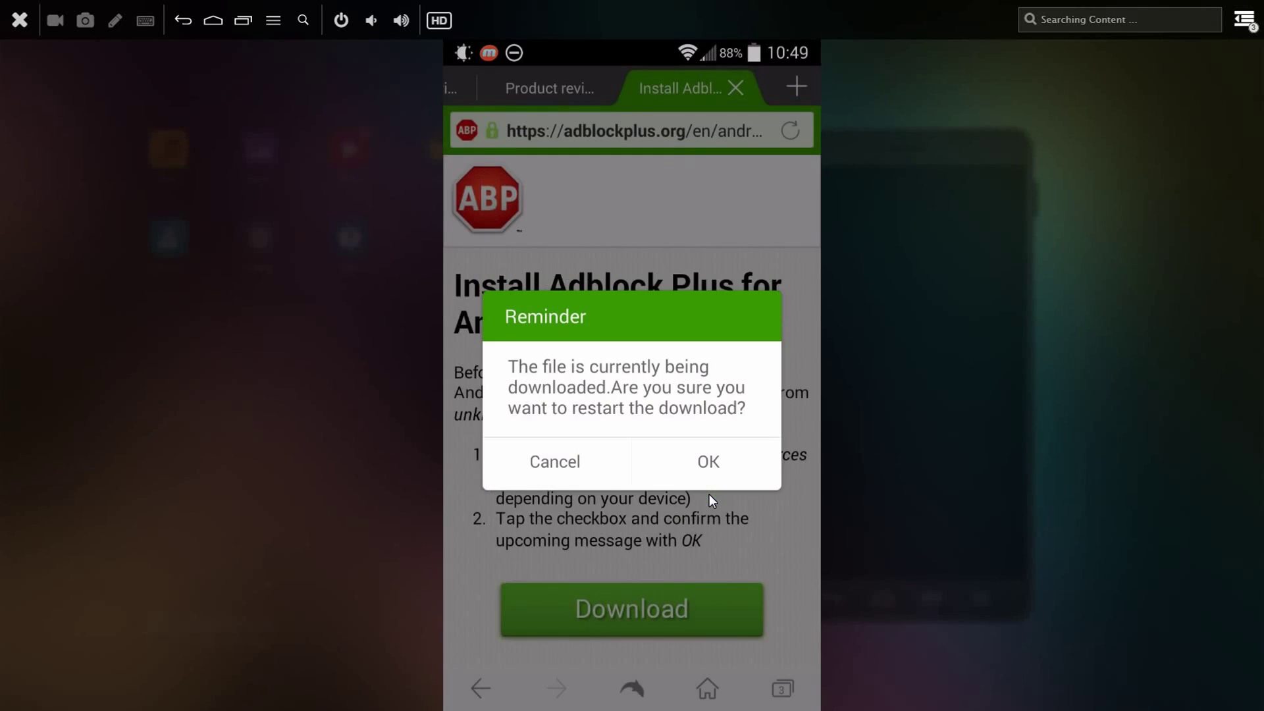
{"action": "left_click", "coordinate": [711, 464]}
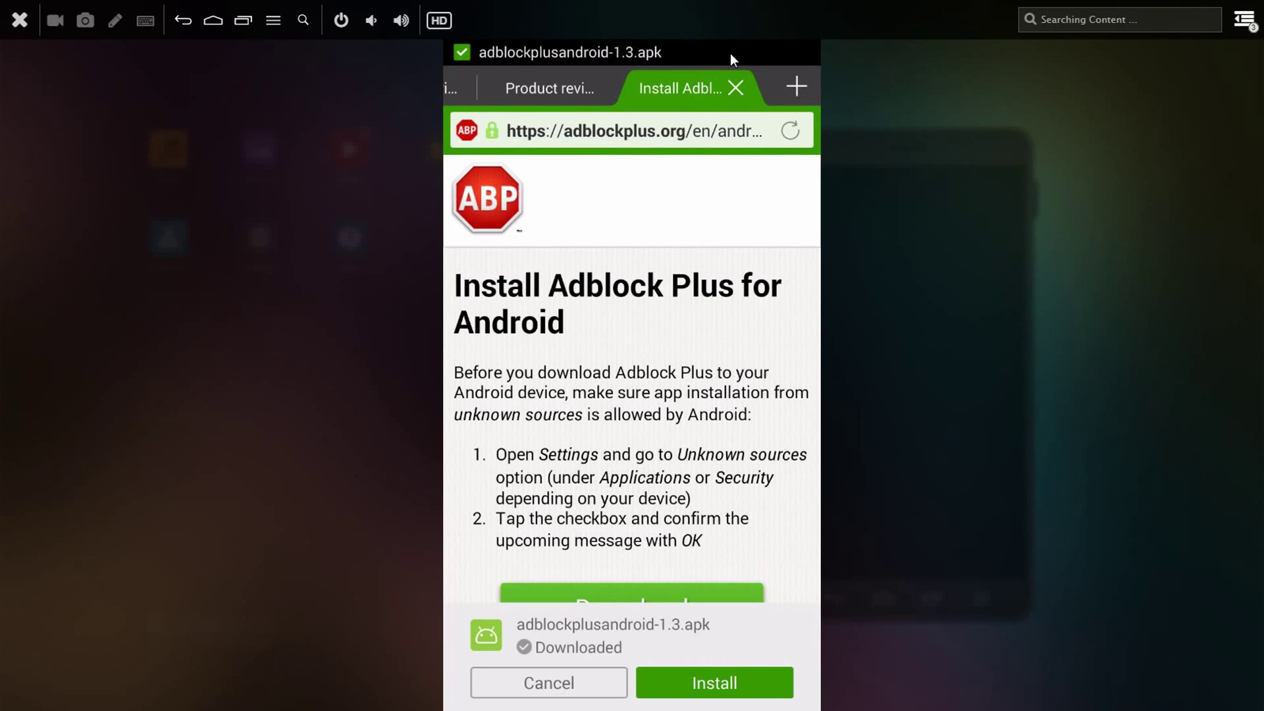
{"action": "left_click_drag", "start_coordinate": [731, 54], "coordinate": [714, 330]}
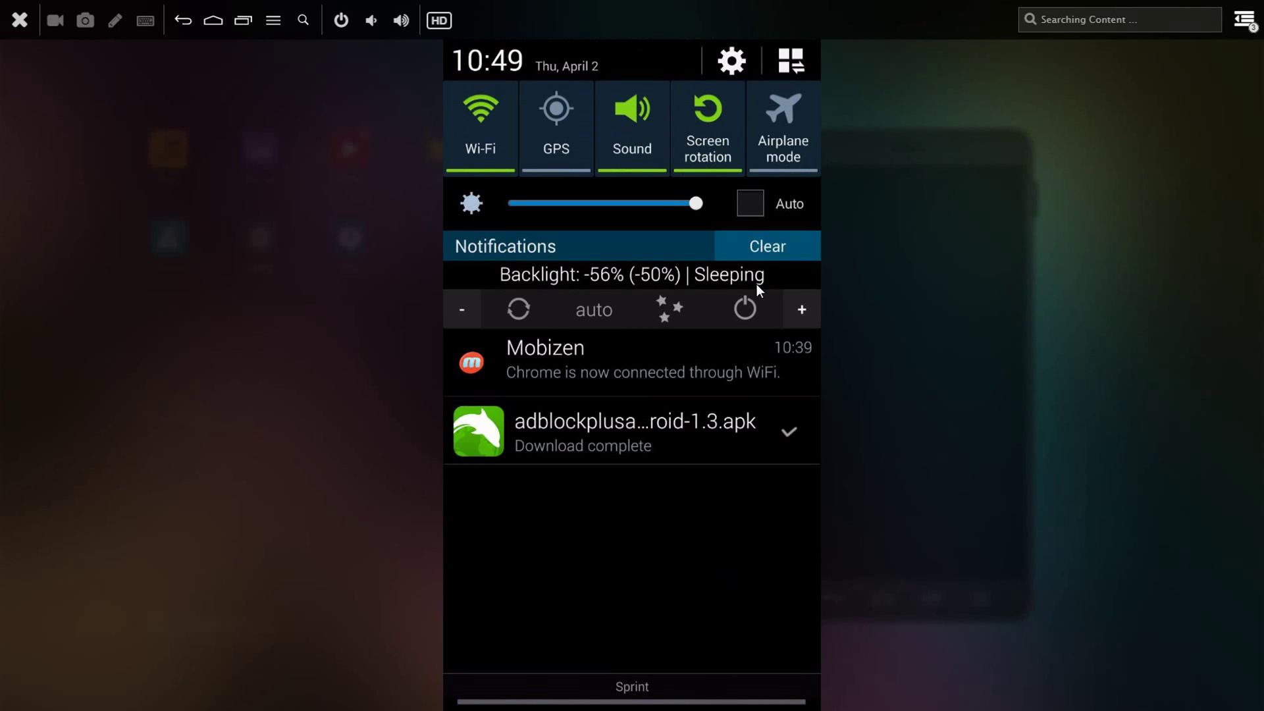
Enable Unknown sources under Settings > Security and accept the warning.
{"action": "left_click", "coordinate": [736, 66]}
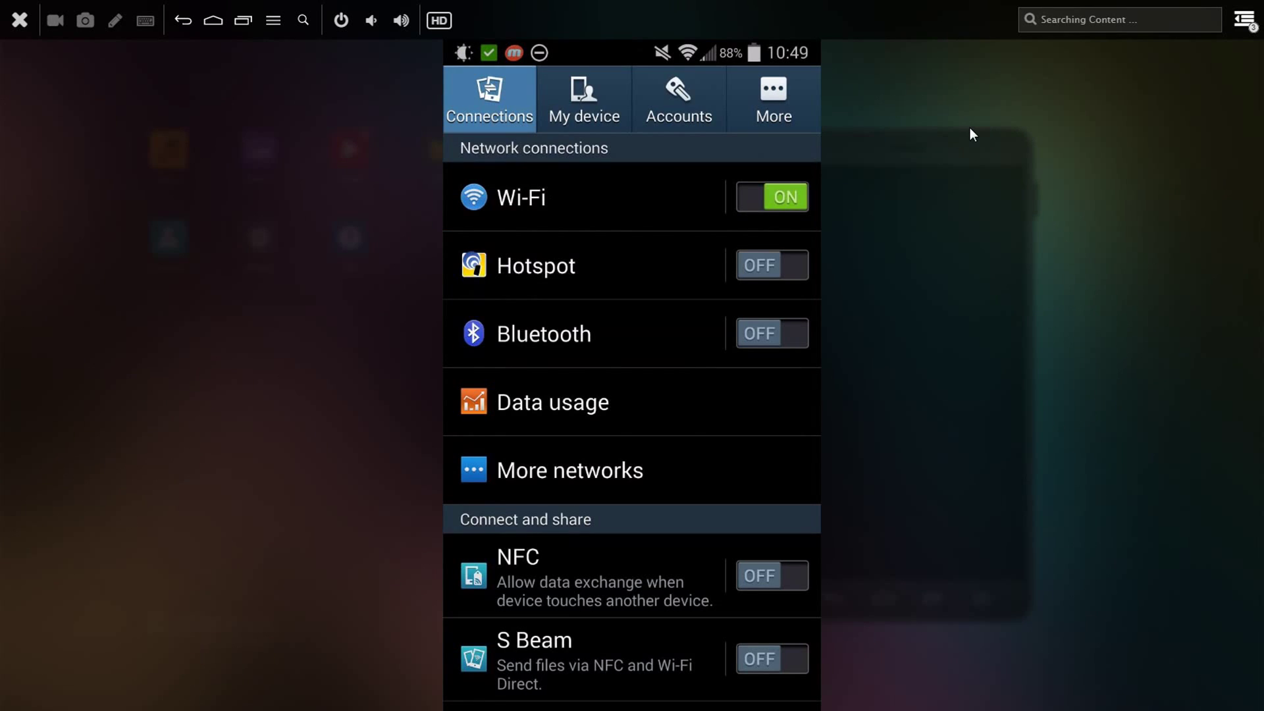
{"action": "left_click", "coordinate": [775, 93]}
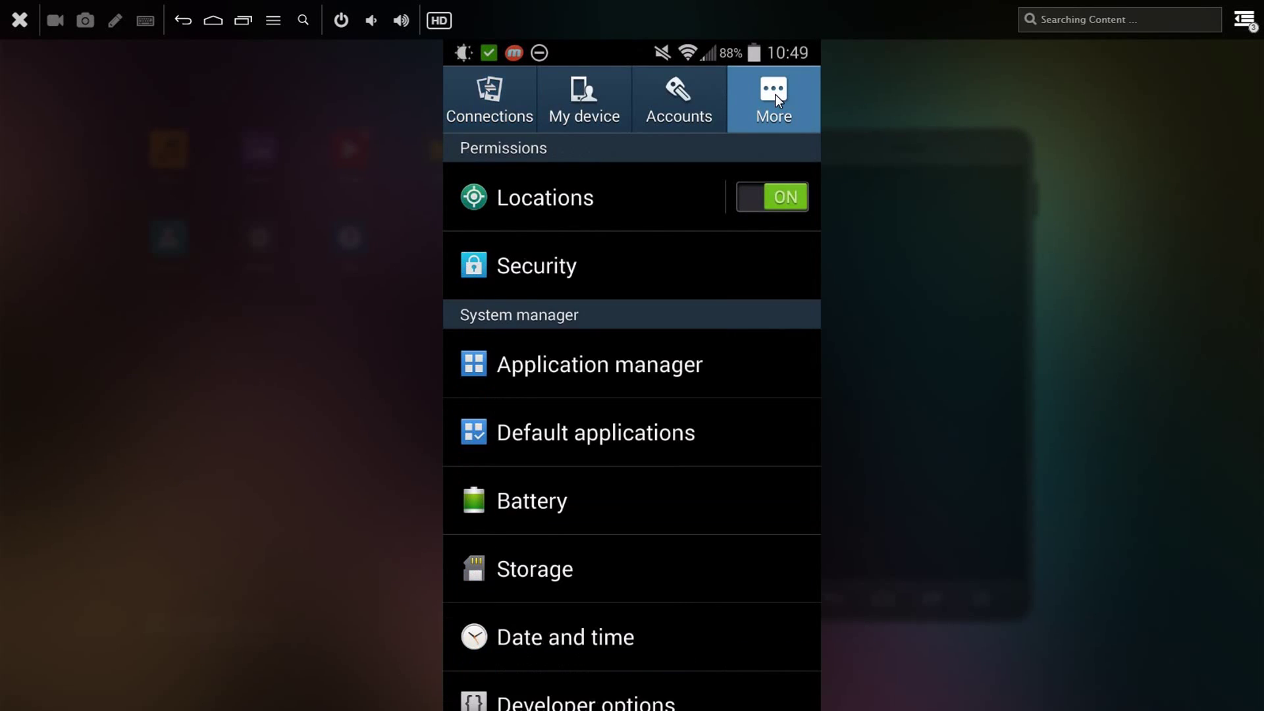
{"action": "left_click", "coordinate": [569, 268]}
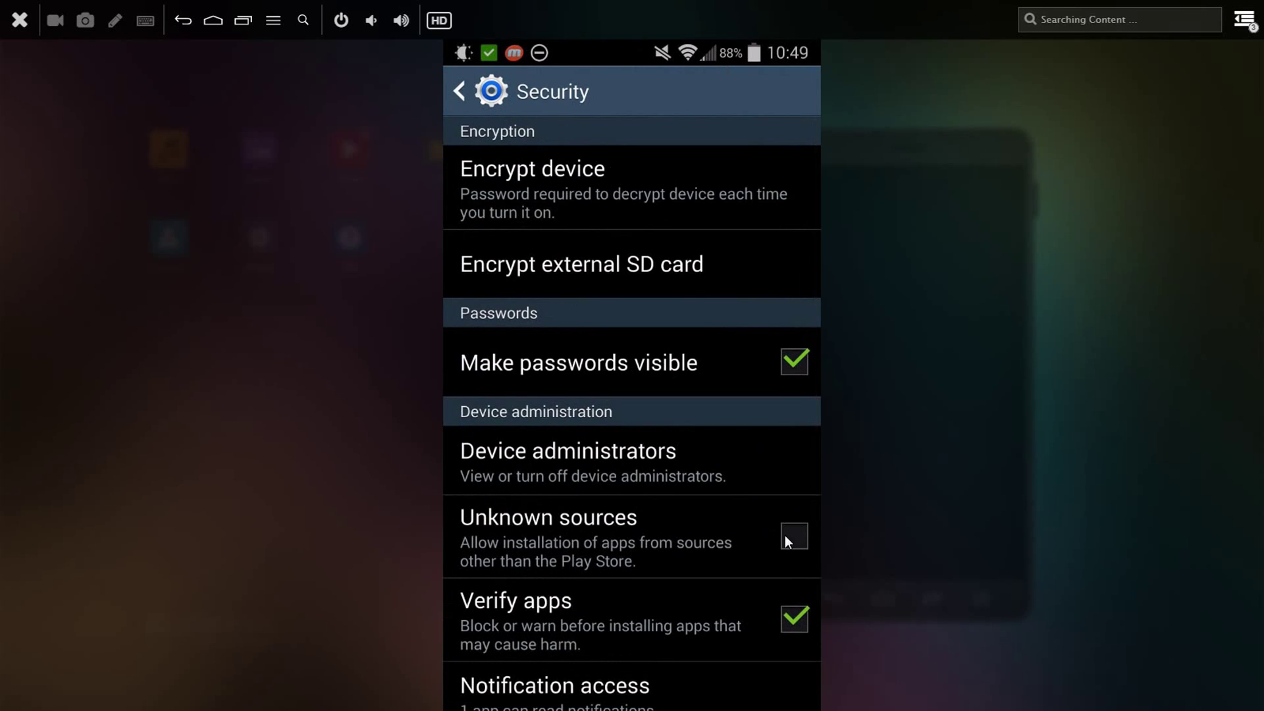
{"action": "left_click", "coordinate": [785, 536]}
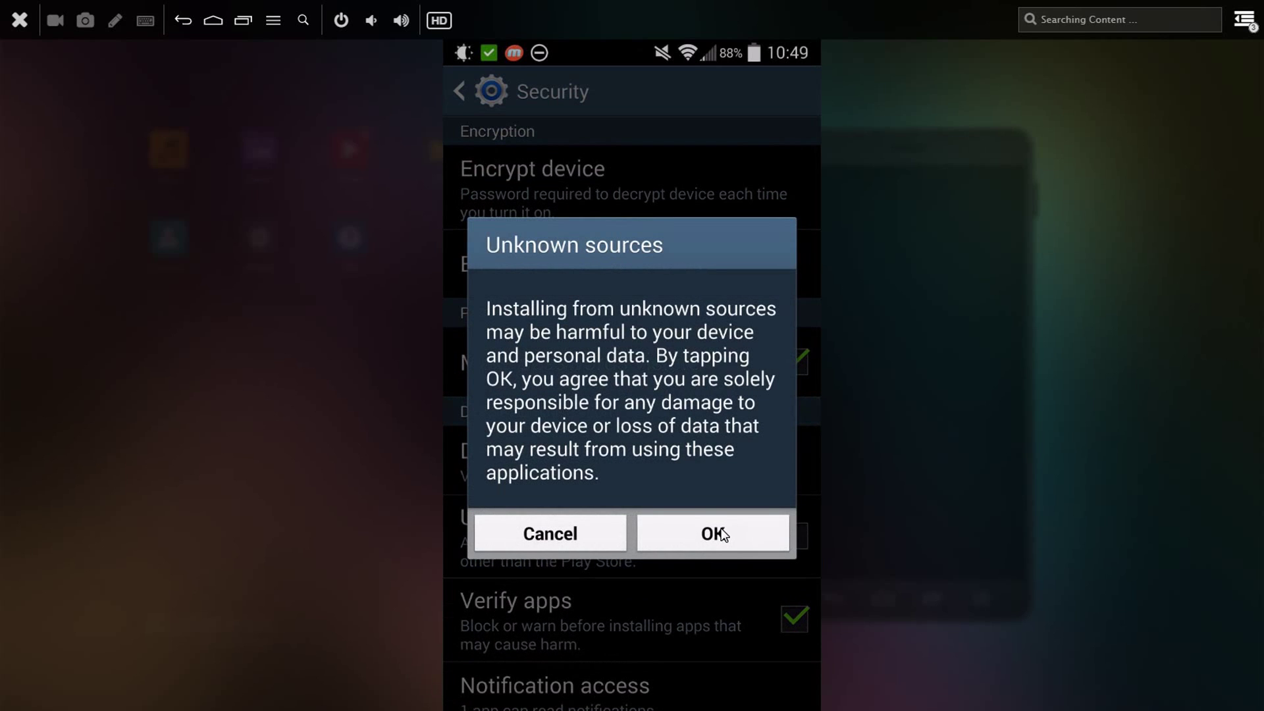
{"action": "left_click", "coordinate": [723, 534]}
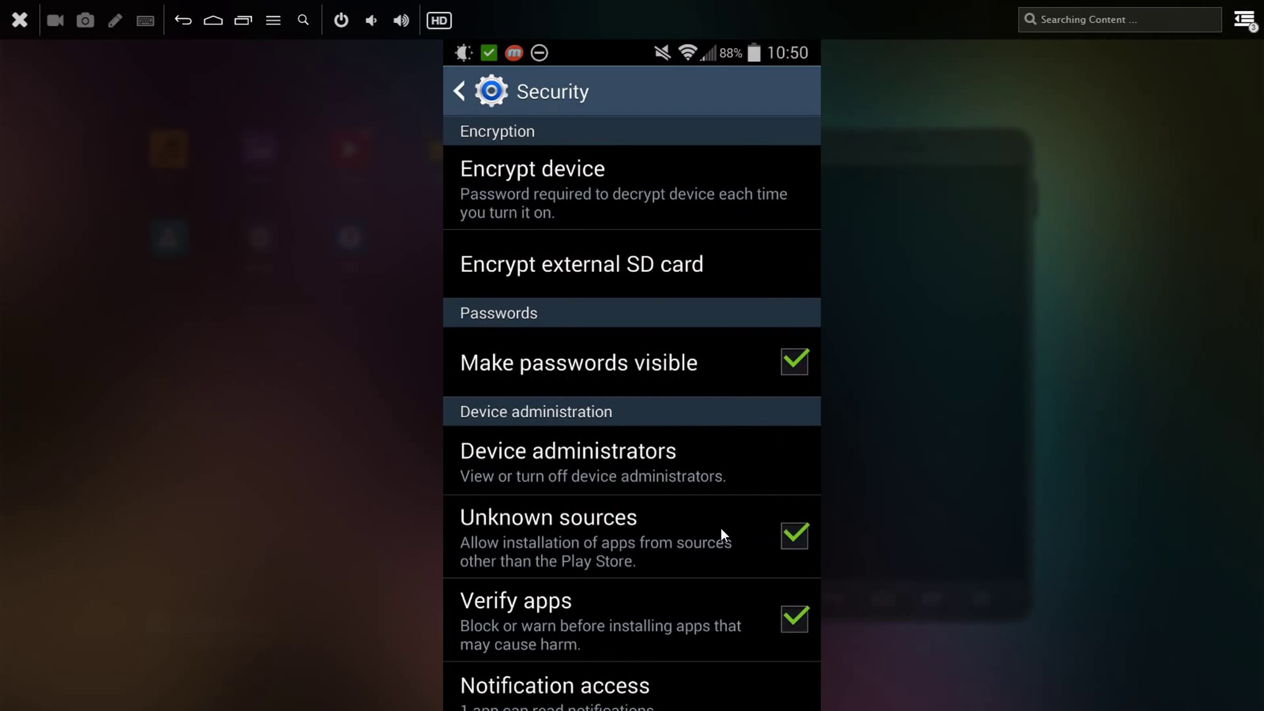
Install the downloaded adblockplusandroid-1.3.apk from the notification.
{"action": "left_click_drag", "start_coordinate": [612, 53], "coordinate": [607, 438]}
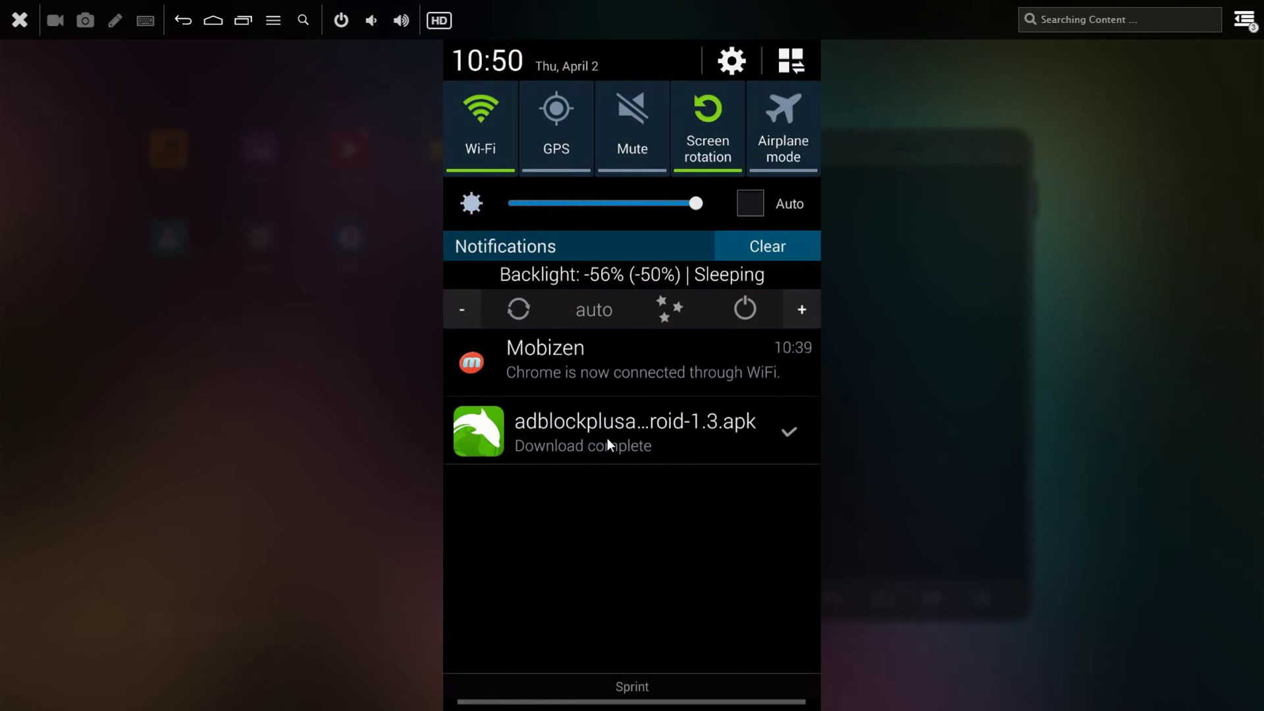
{"action": "left_click", "coordinate": [608, 437]}
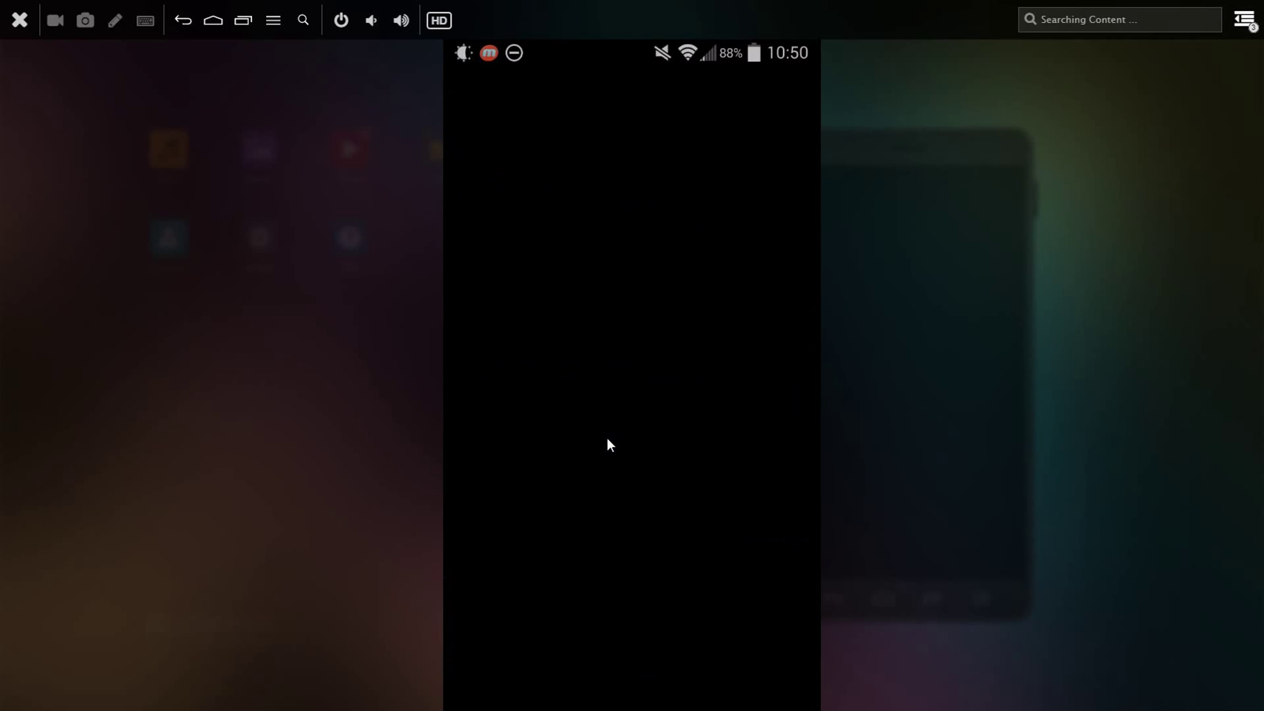
{"action": "left_click", "coordinate": [719, 684]}
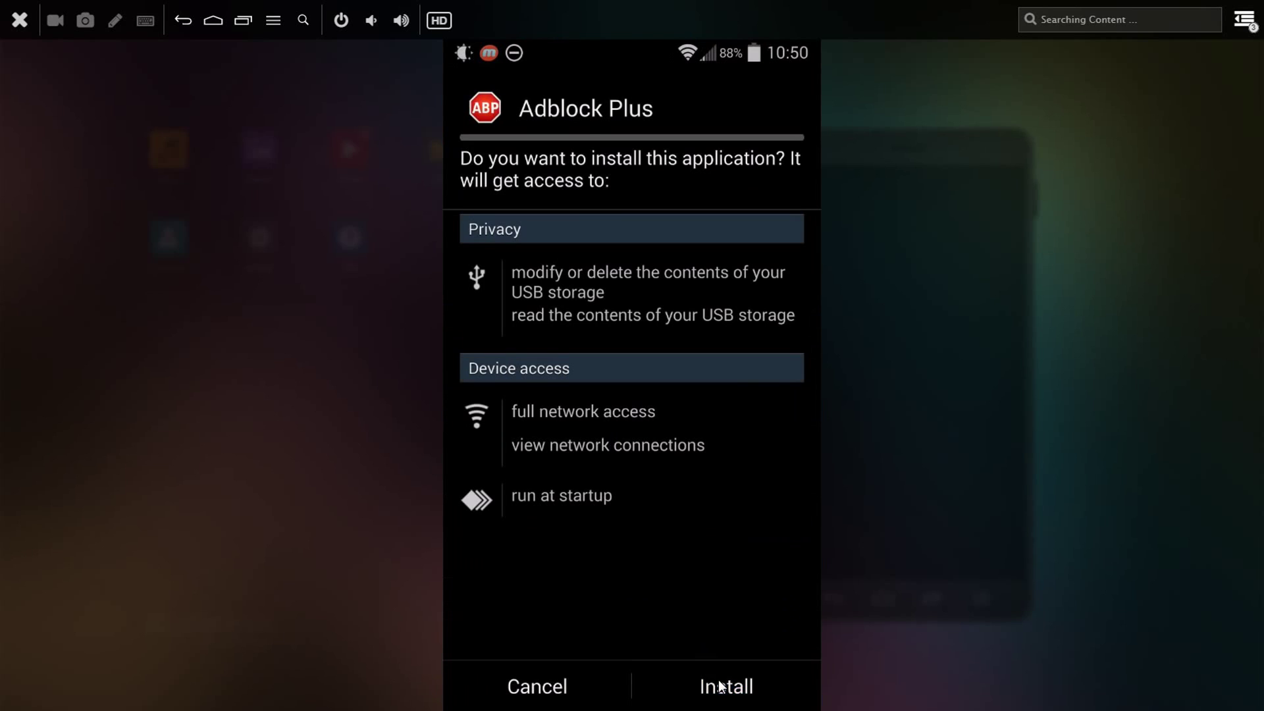
Launch Adblock Plus and follow its proxy configuration prompt to the wireless settings.
{"action": "left_click", "coordinate": [707, 684]}
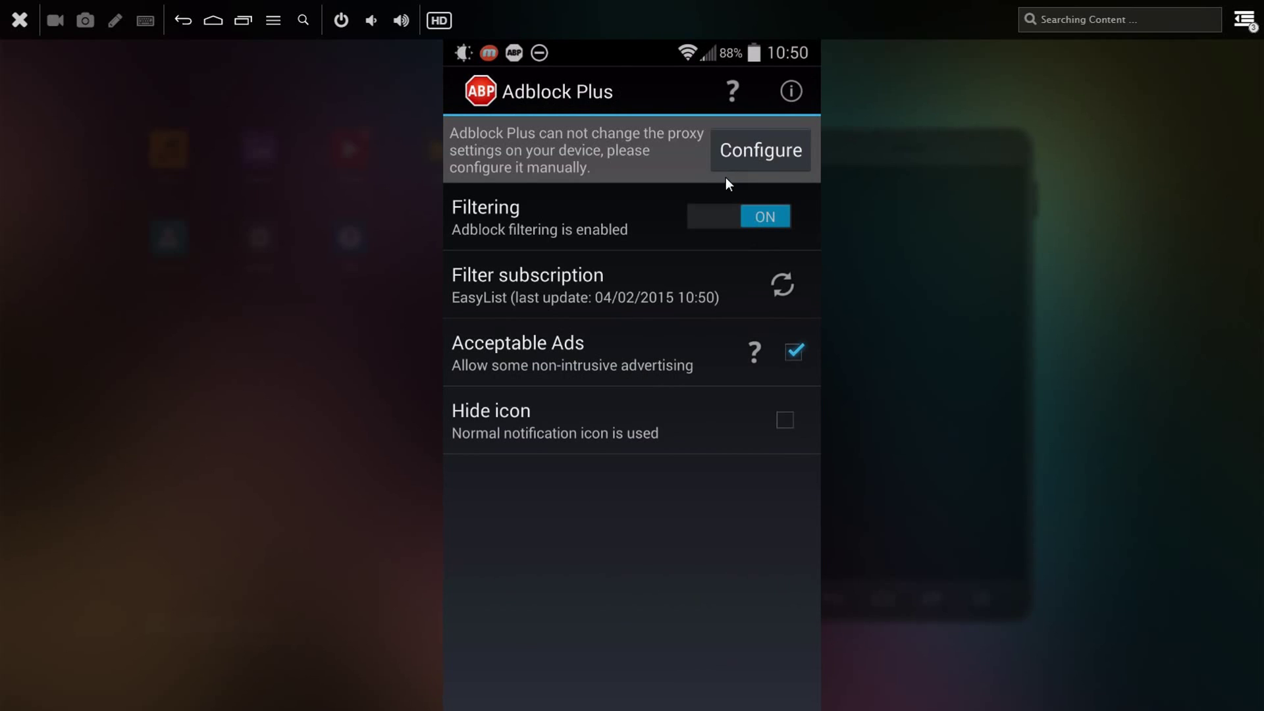
{"action": "left_click", "coordinate": [765, 158]}
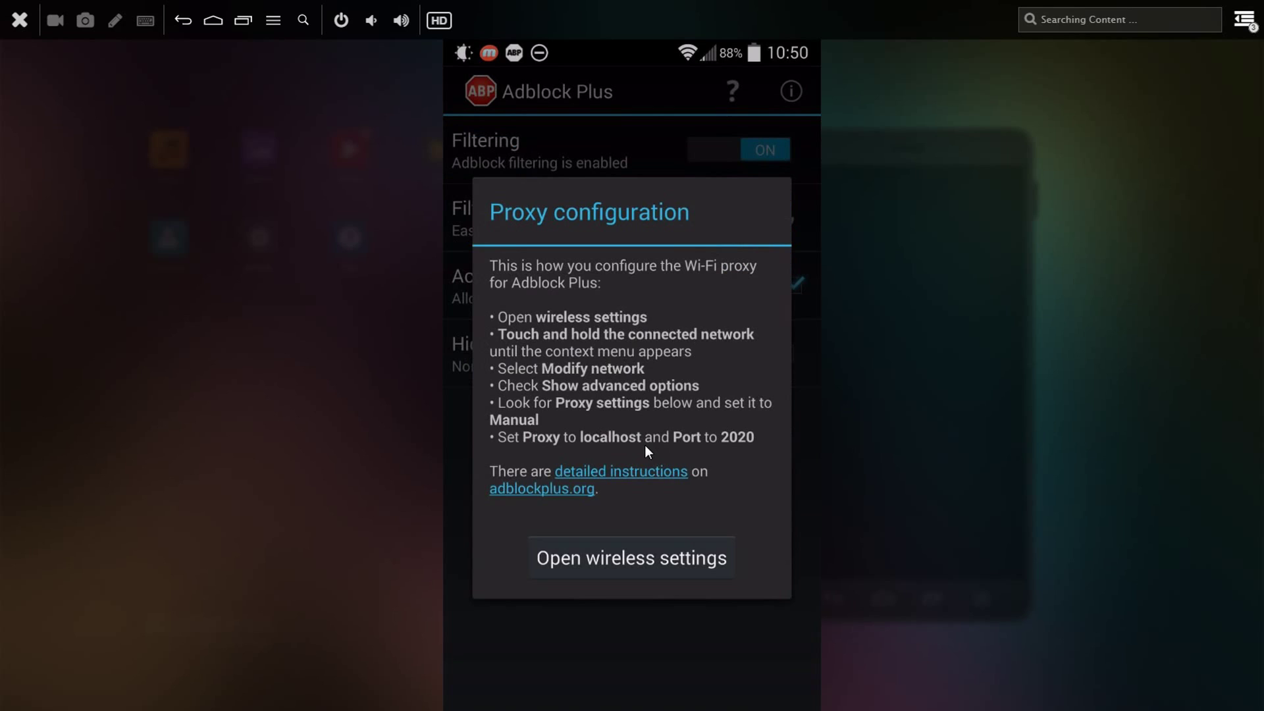
{"action": "left_click", "coordinate": [638, 561]}
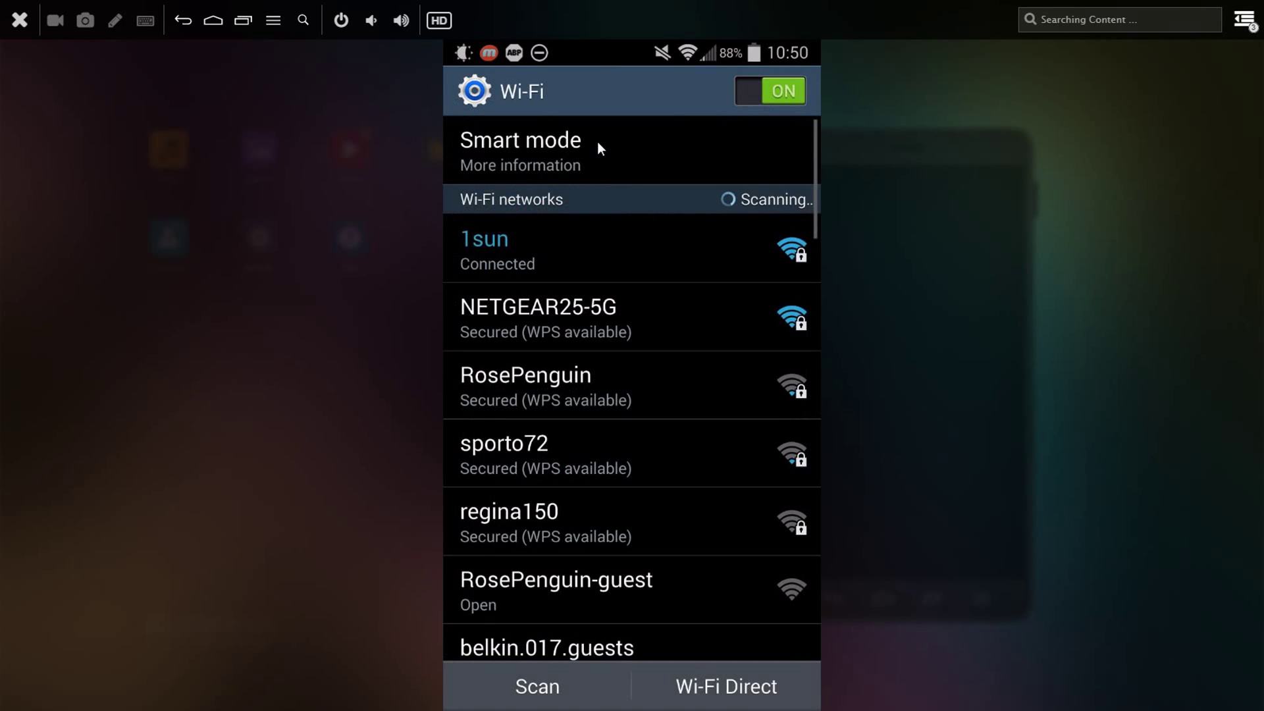
Edit the 1sun Wi-Fi network and show its advanced options.
{"action": "left_click_drag", "start_coordinate": [591, 56], "coordinate": [563, 665]}
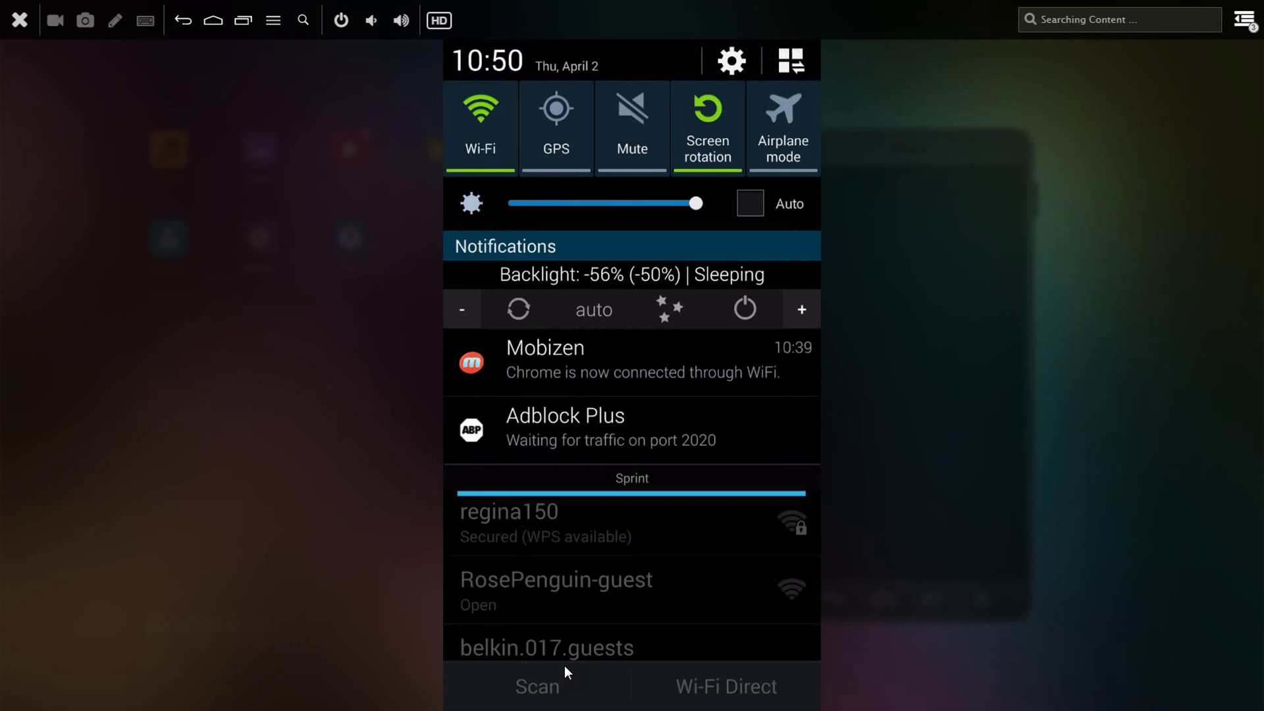
{"action": "left_click", "coordinate": [478, 122]}
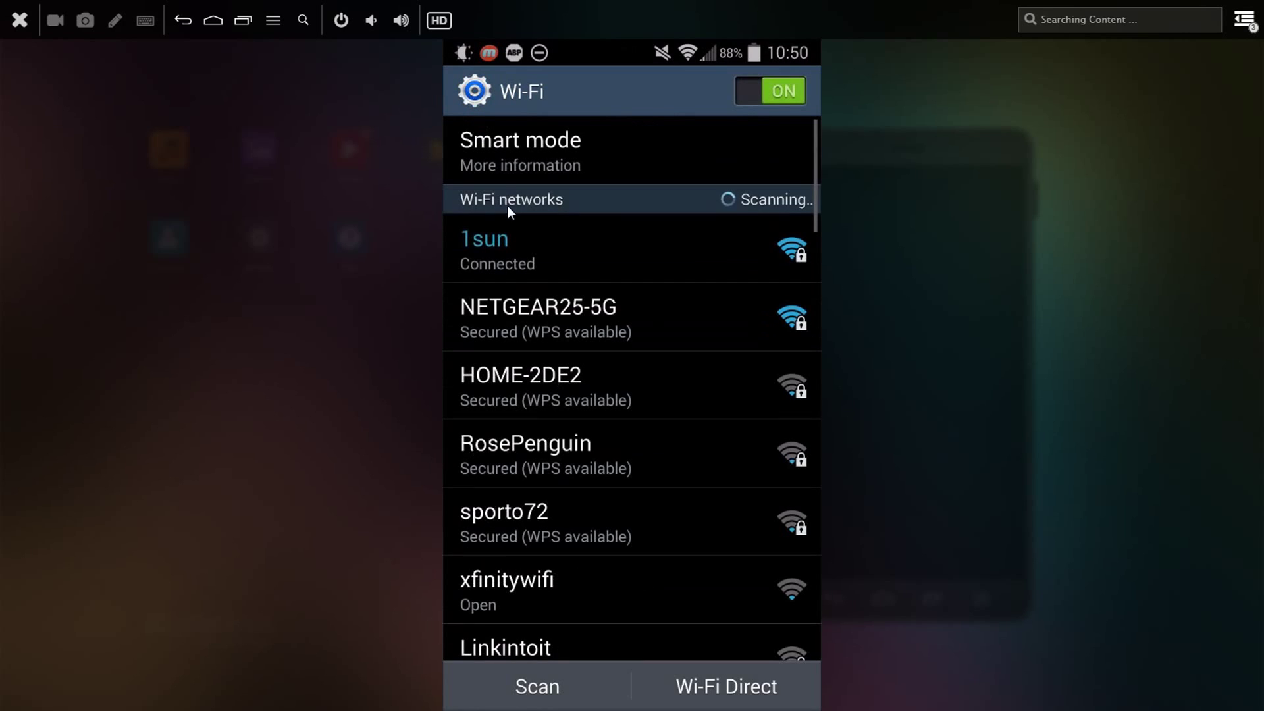
{"action": "left_click", "coordinate": [517, 255]}
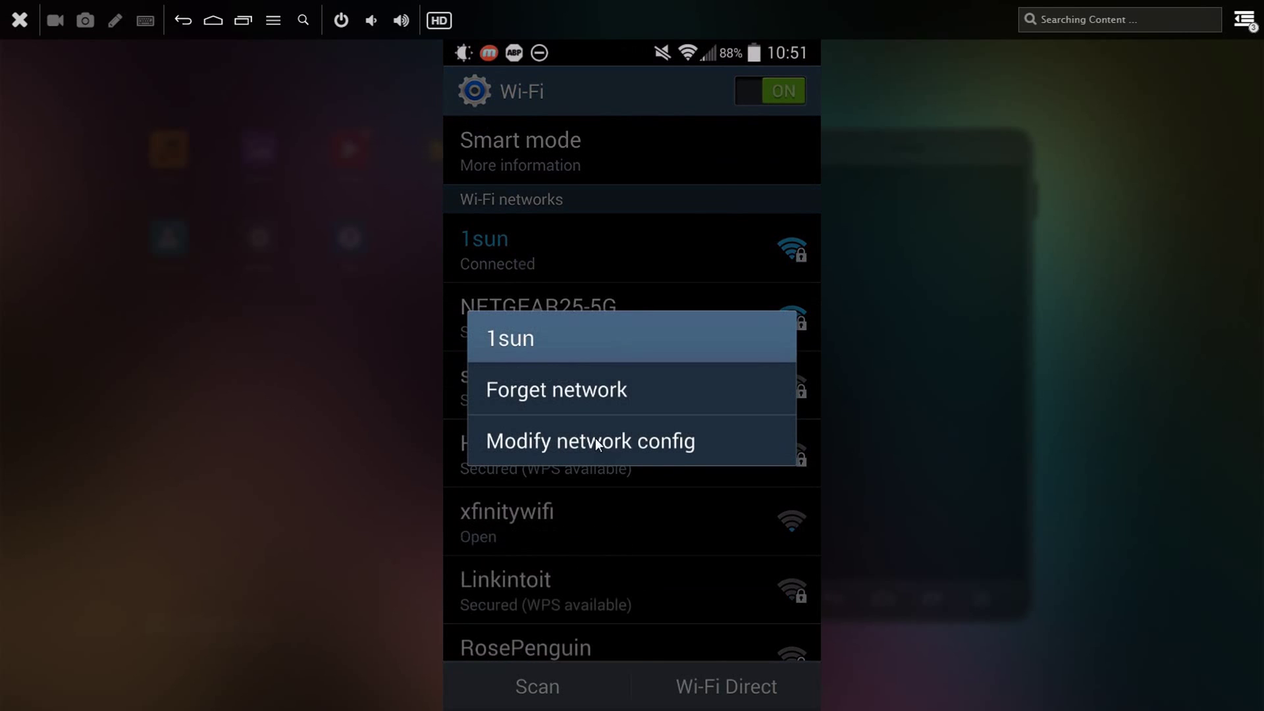
{"action": "left_click", "coordinate": [596, 439]}
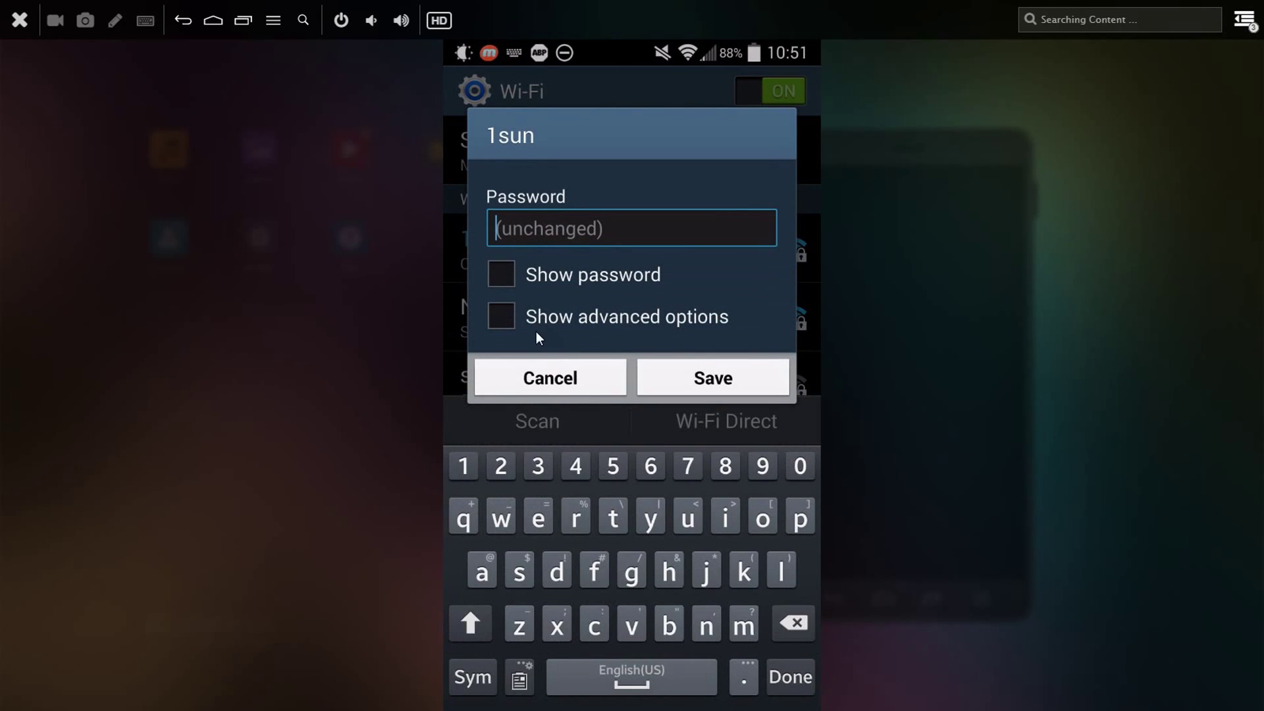
{"action": "left_click", "coordinate": [513, 313]}
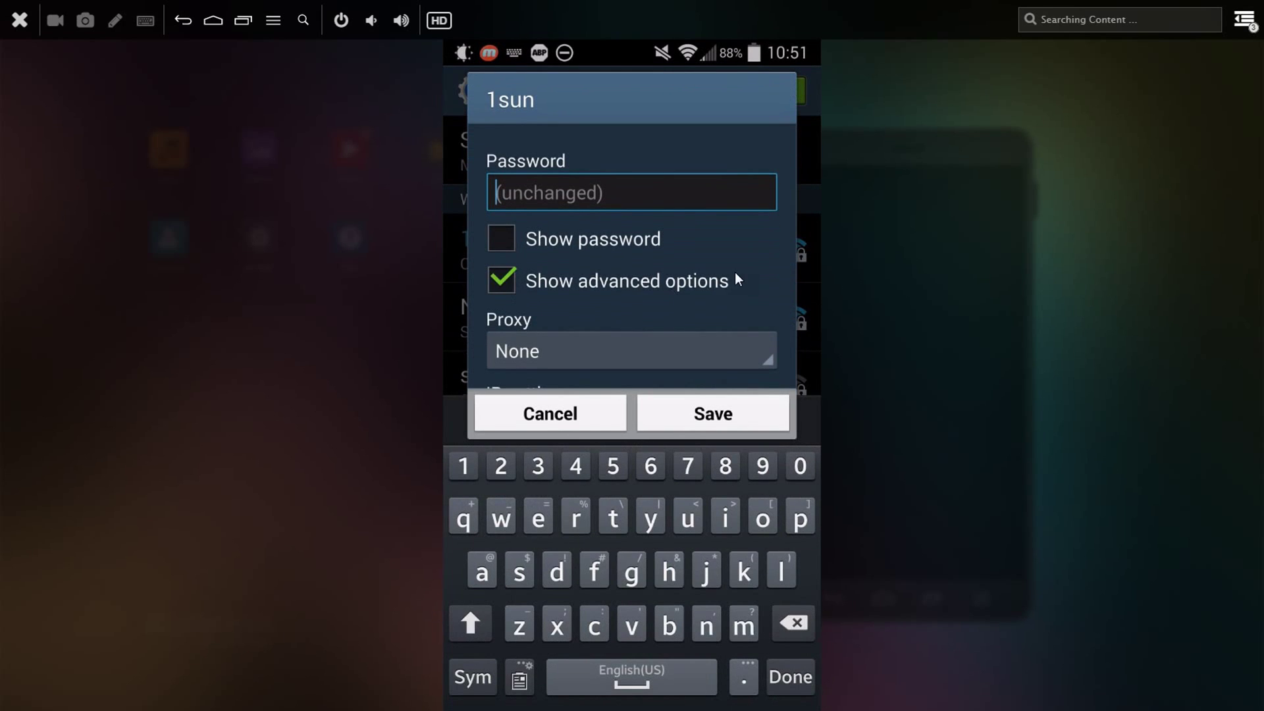
Set a manual proxy with host localhost and port 2020, save, and check Adblock Plus status.
{"action": "left_click", "coordinate": [568, 283]}
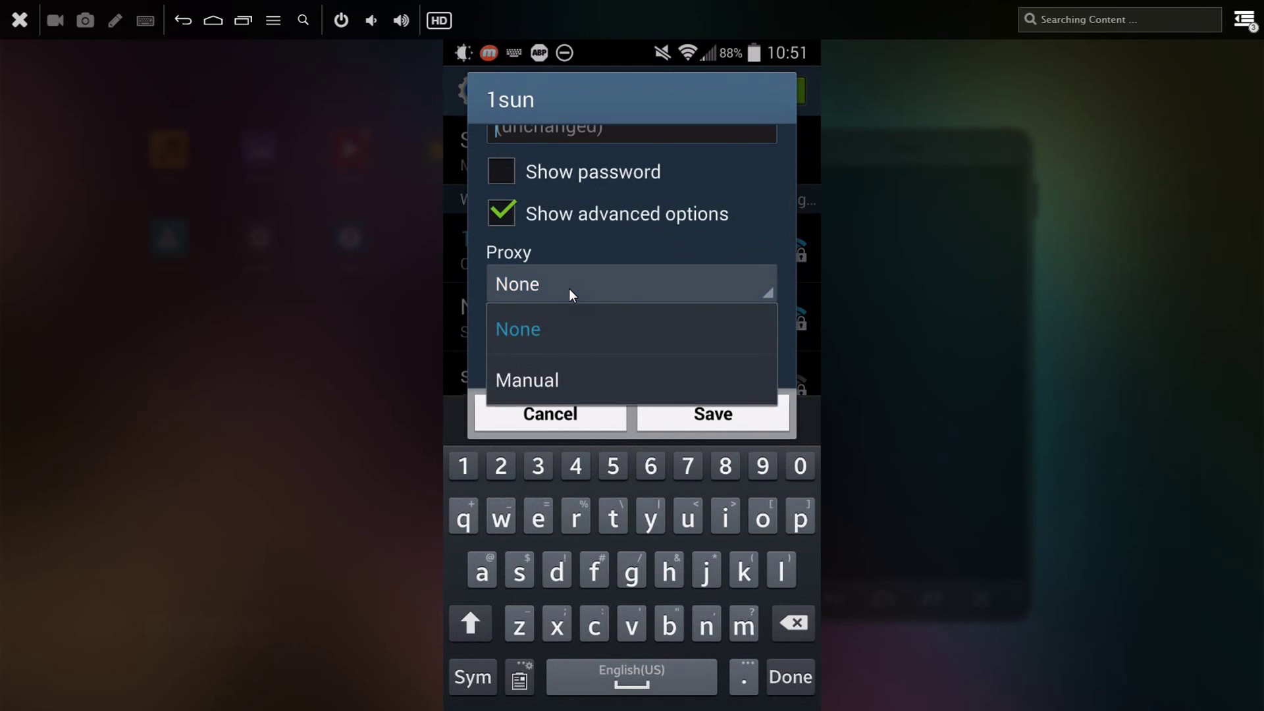
{"action": "left_click", "coordinate": [560, 374]}
{"action": "left_click", "coordinate": [655, 263]}
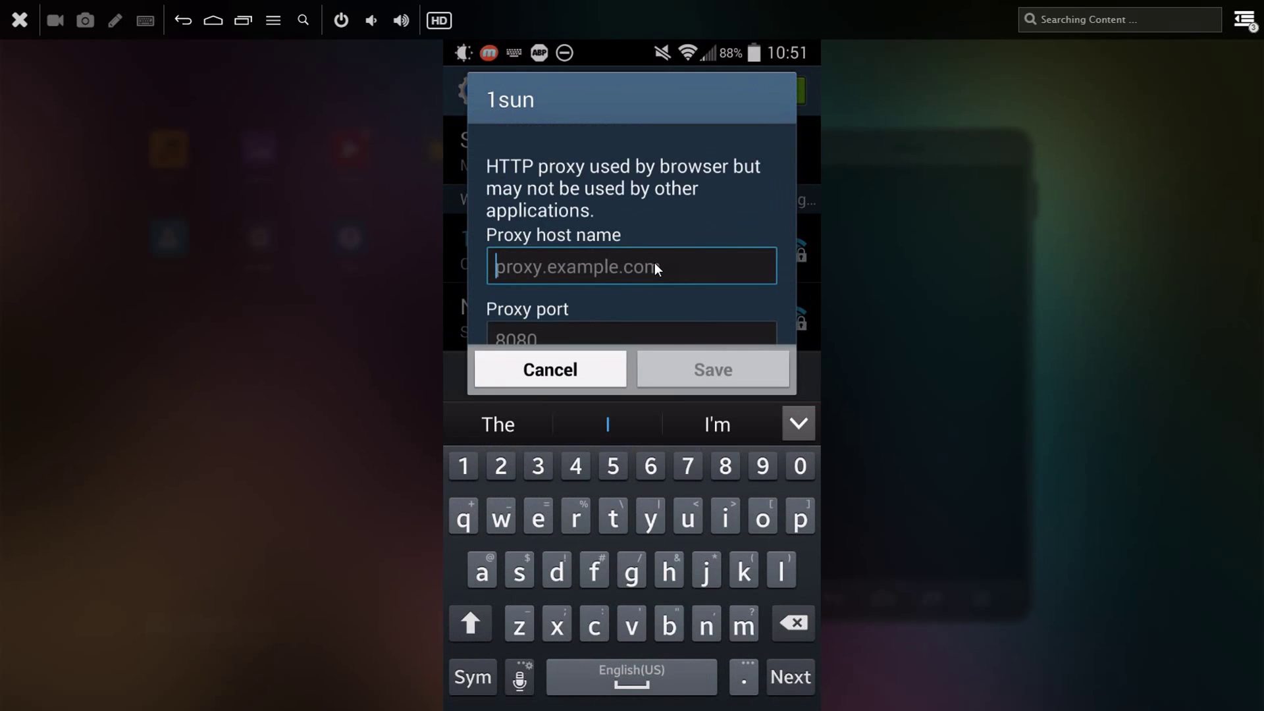
{"action": "type", "text": "loc"}
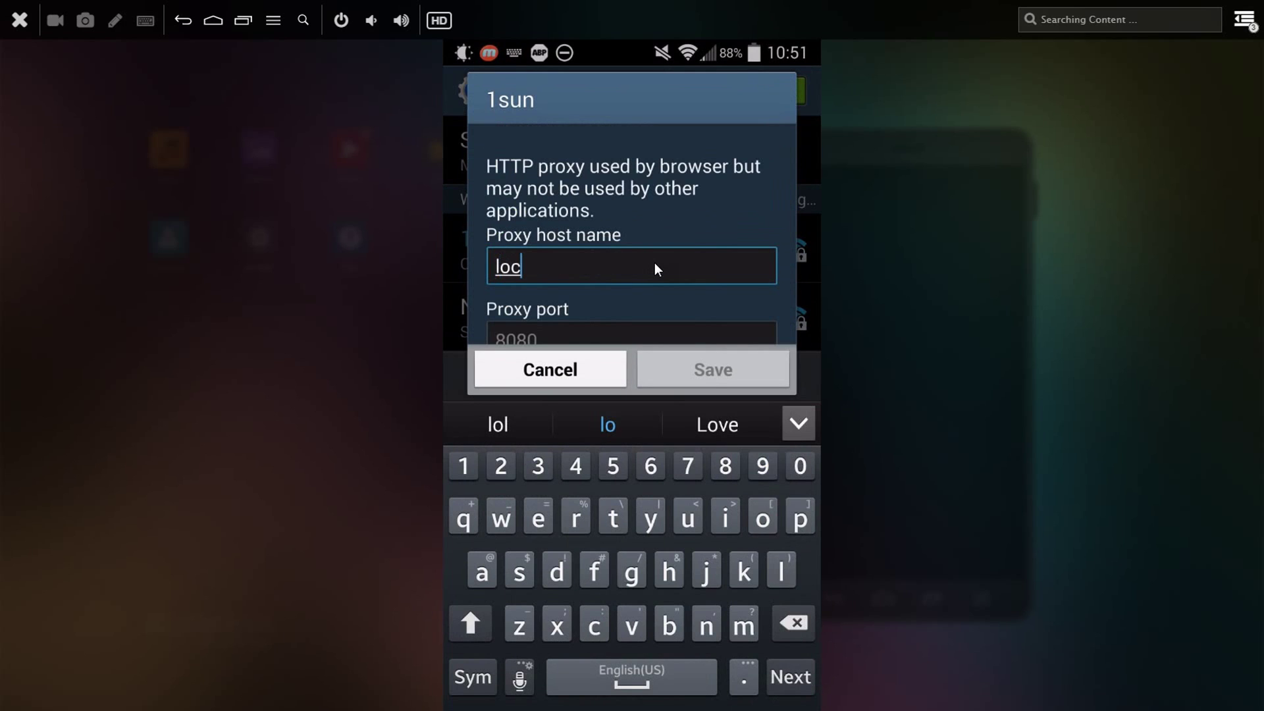
{"action": "type", "text": "alhost"}
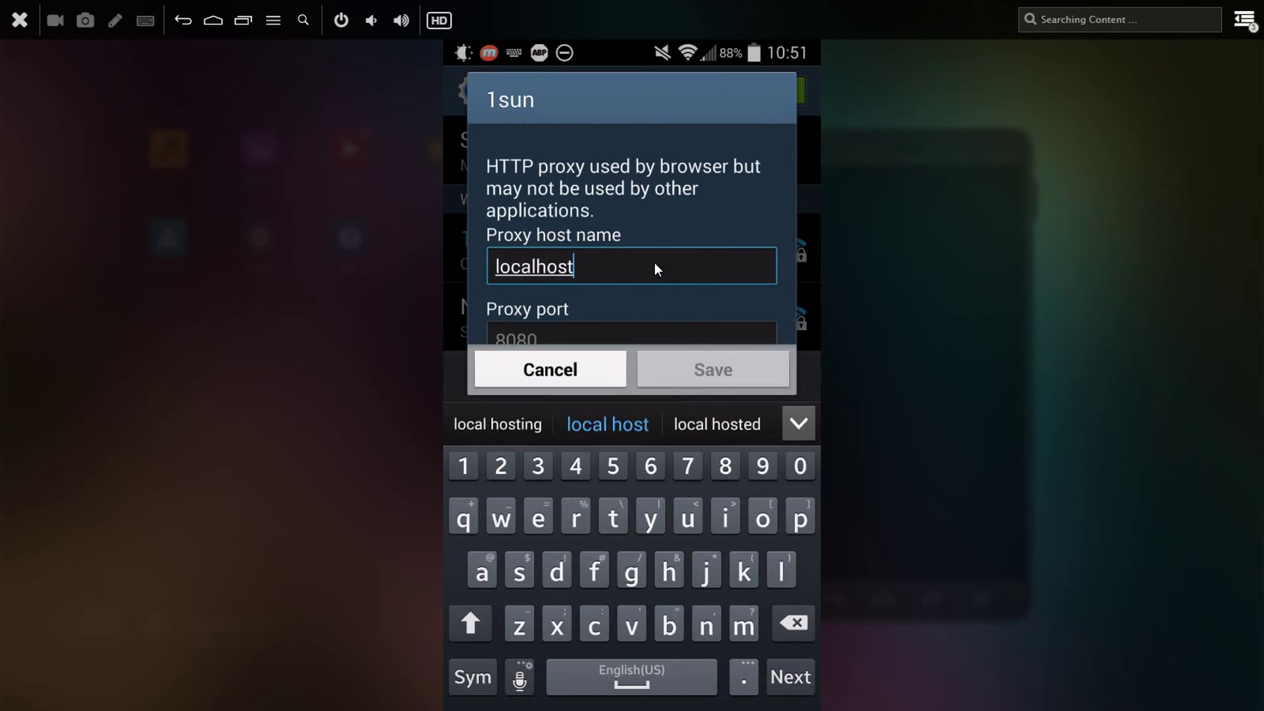
{"action": "left_click", "coordinate": [655, 263]}
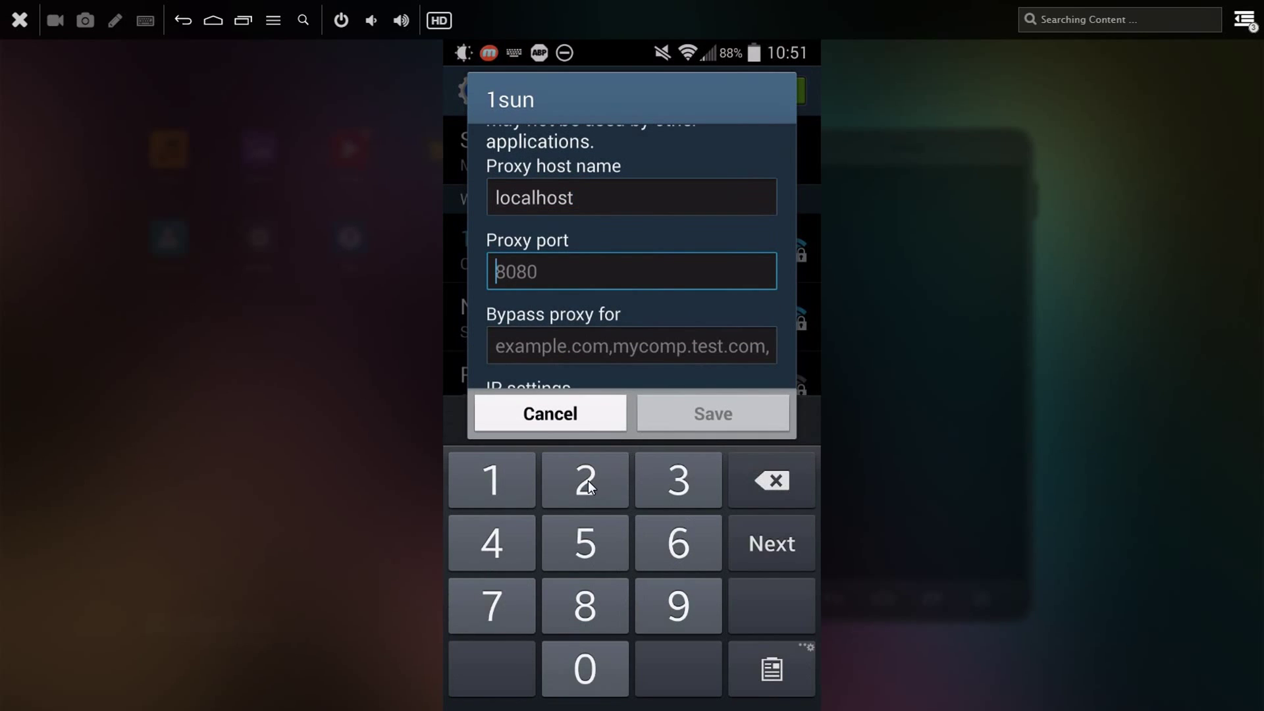
{"action": "left_click", "coordinate": [588, 481]}
{"action": "type", "text": "020"}
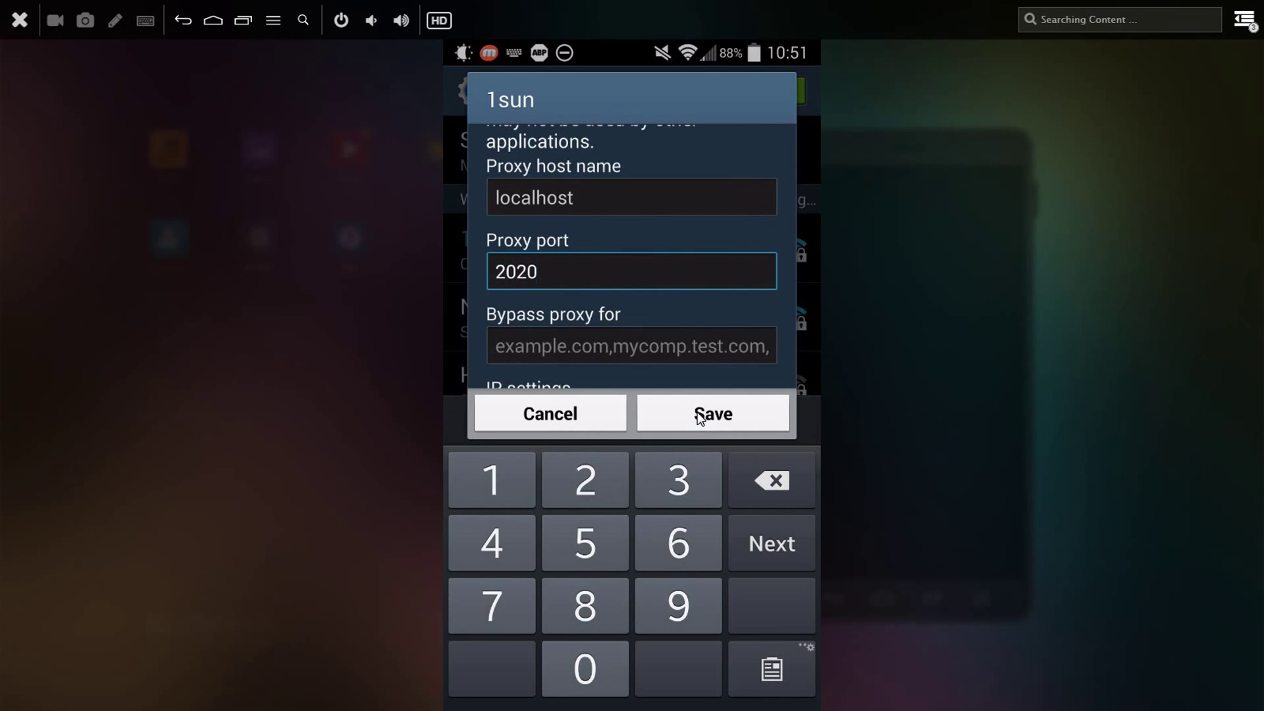
{"action": "left_click", "coordinate": [700, 418]}
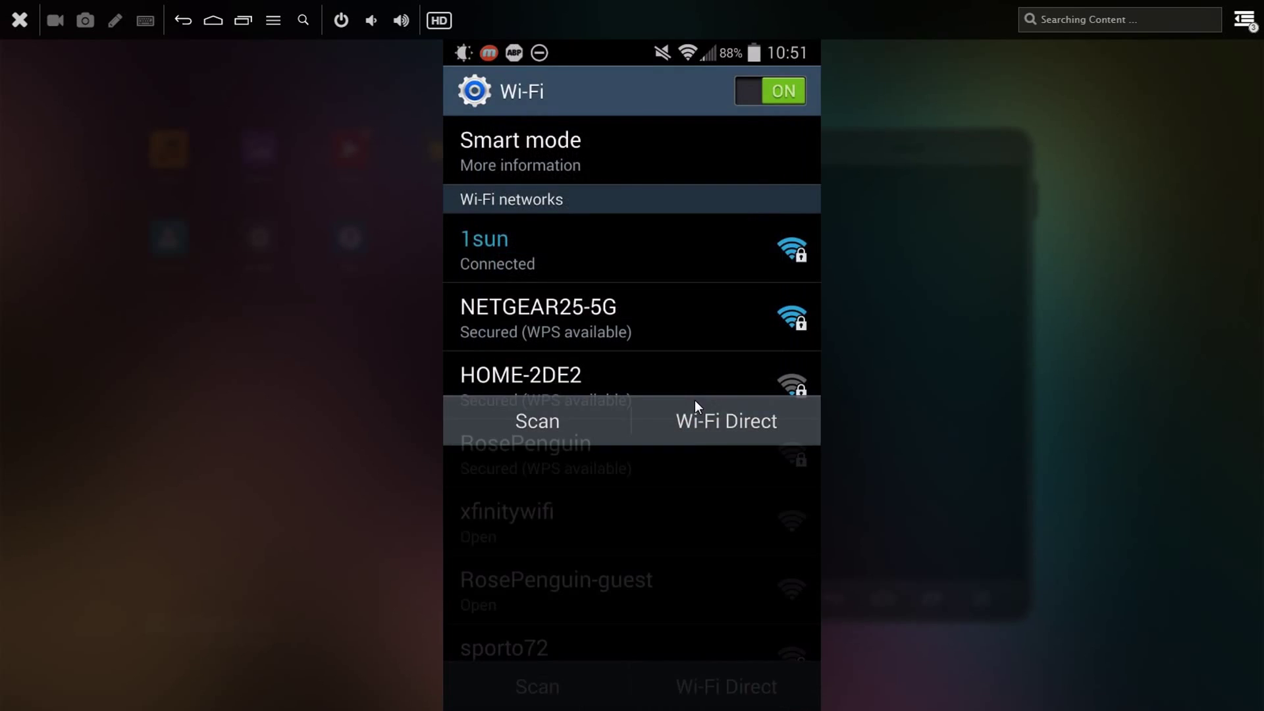
{"action": "left_click_drag", "start_coordinate": [711, 52], "coordinate": [706, 675]}
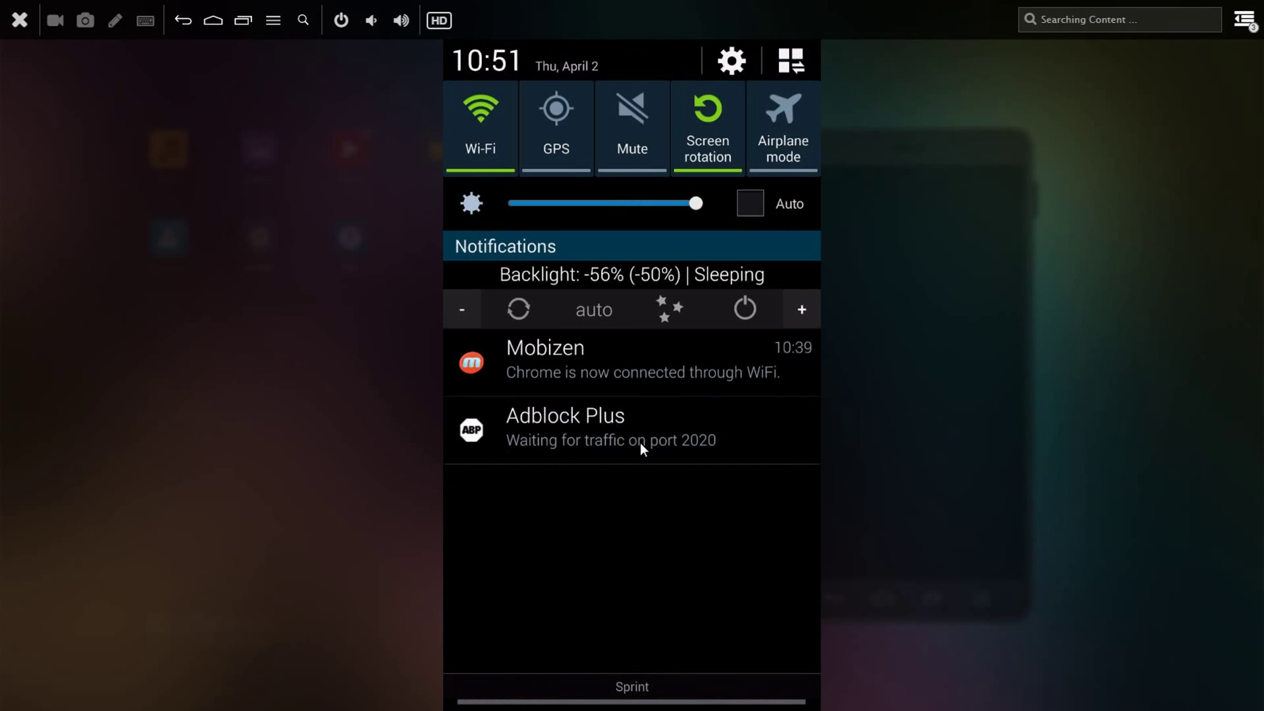
Browse cnet.com/reviews in Dolphin, then check the Adblock Plus ads-blocked notification.
{"action": "left_click_drag", "start_coordinate": [621, 682], "coordinate": [614, 277]}
{"action": "left_click_drag", "start_coordinate": [816, 708], "coordinate": [724, 549]}
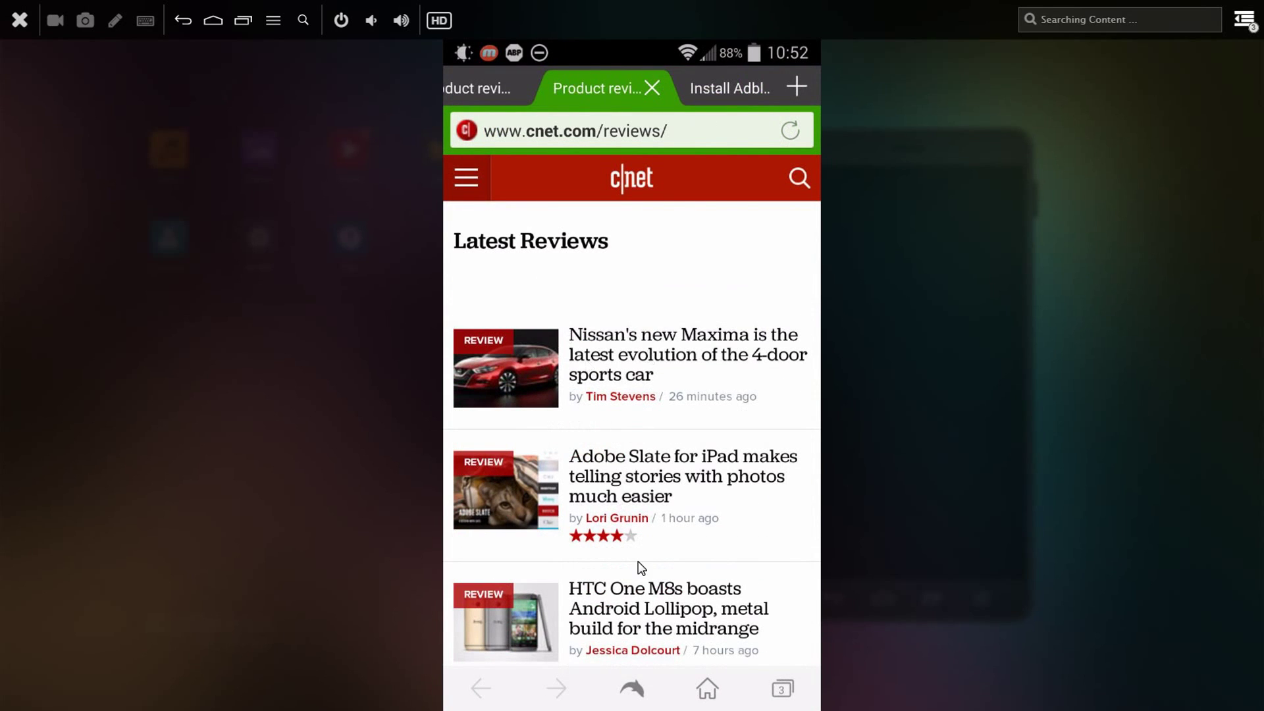
{"action": "scroll", "coordinate": [642, 568], "scroll_direction": "down", "scroll_amount": 5}
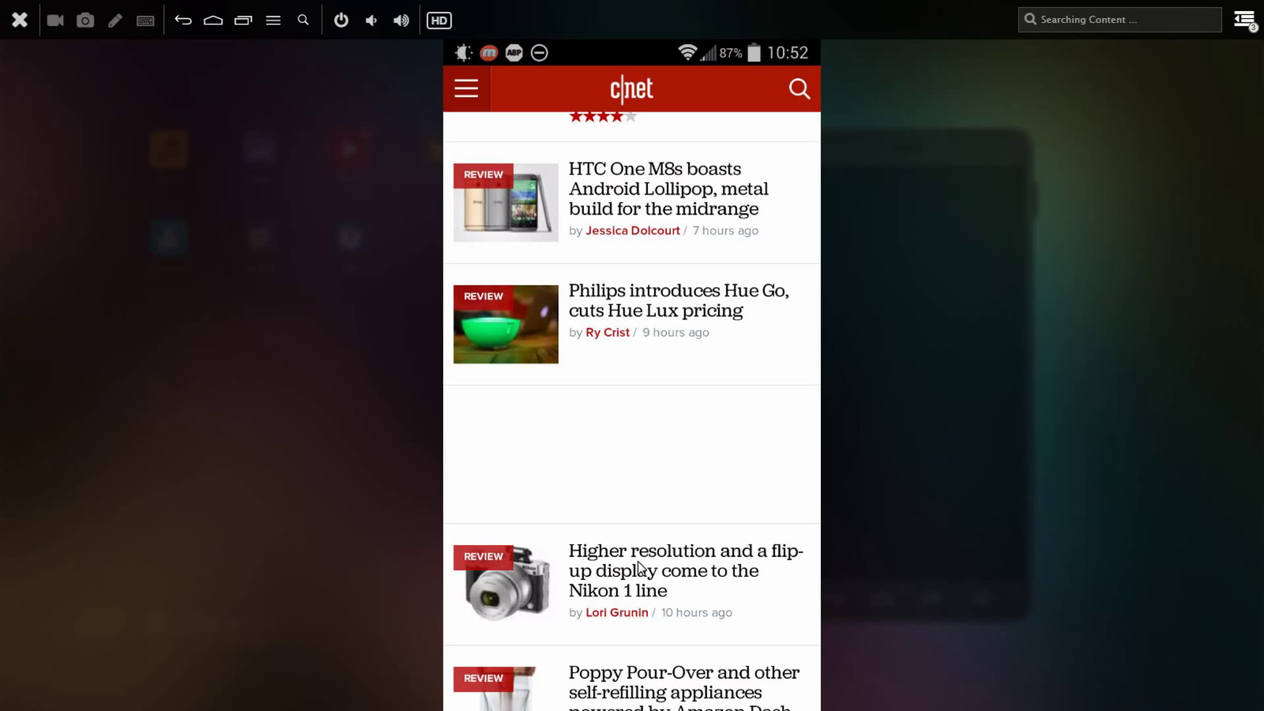
{"action": "scroll", "coordinate": [639, 568], "scroll_direction": "up", "scroll_amount": 5}
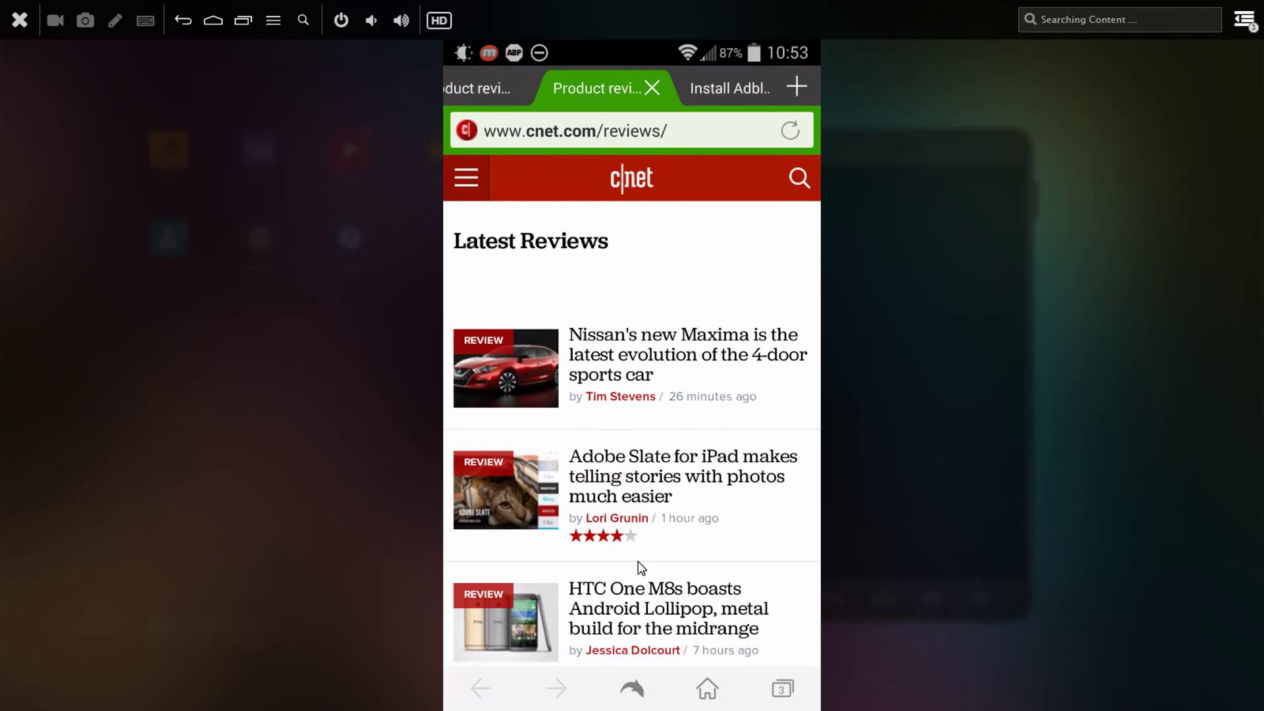
{"action": "scroll", "coordinate": [641, 567], "scroll_direction": "down", "scroll_amount": 1}
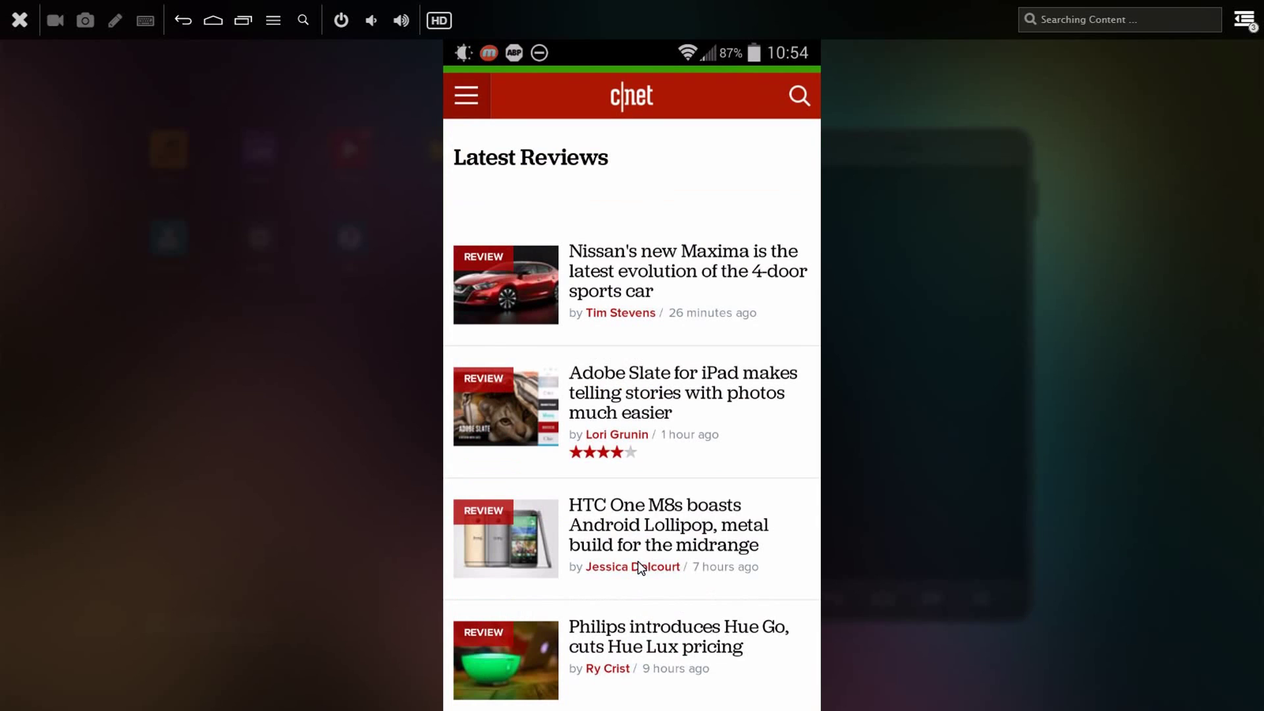
{"action": "left_click_drag", "start_coordinate": [594, 53], "coordinate": [590, 494]}
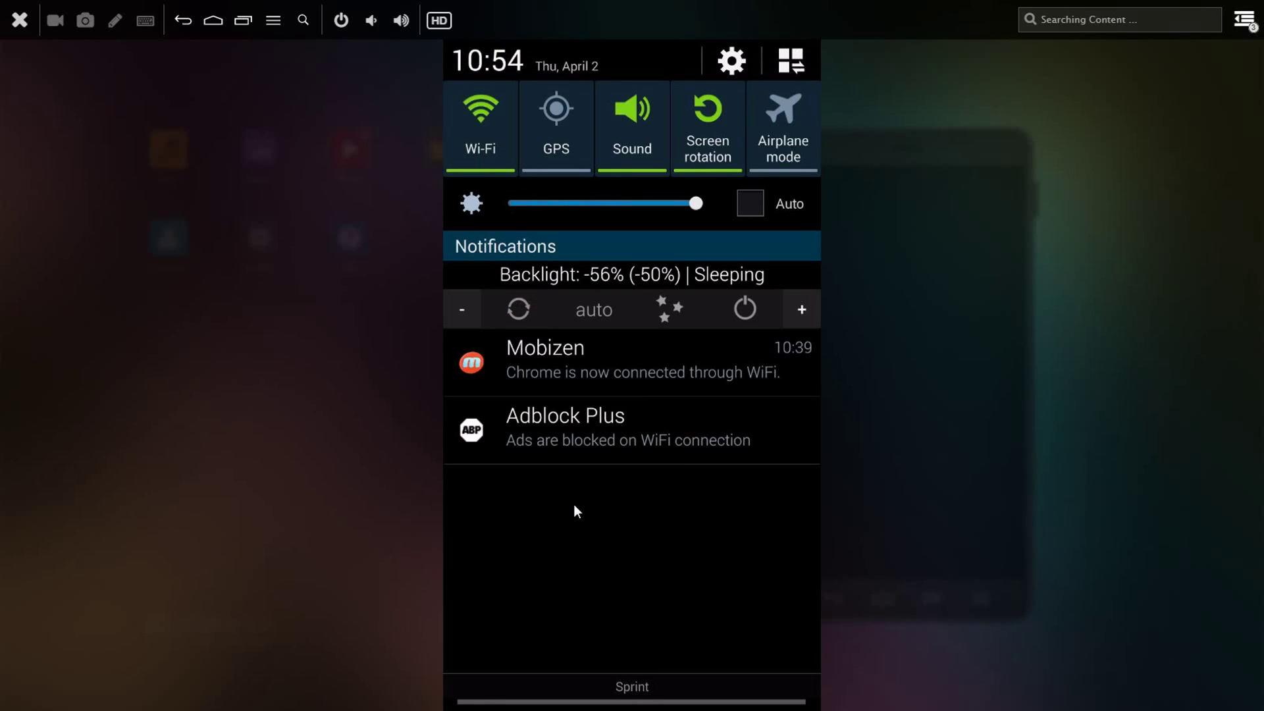
In Adblock Plus settings, toggle Filtering off and on, then Hide icon on and off.
{"action": "left_click", "coordinate": [632, 435]}
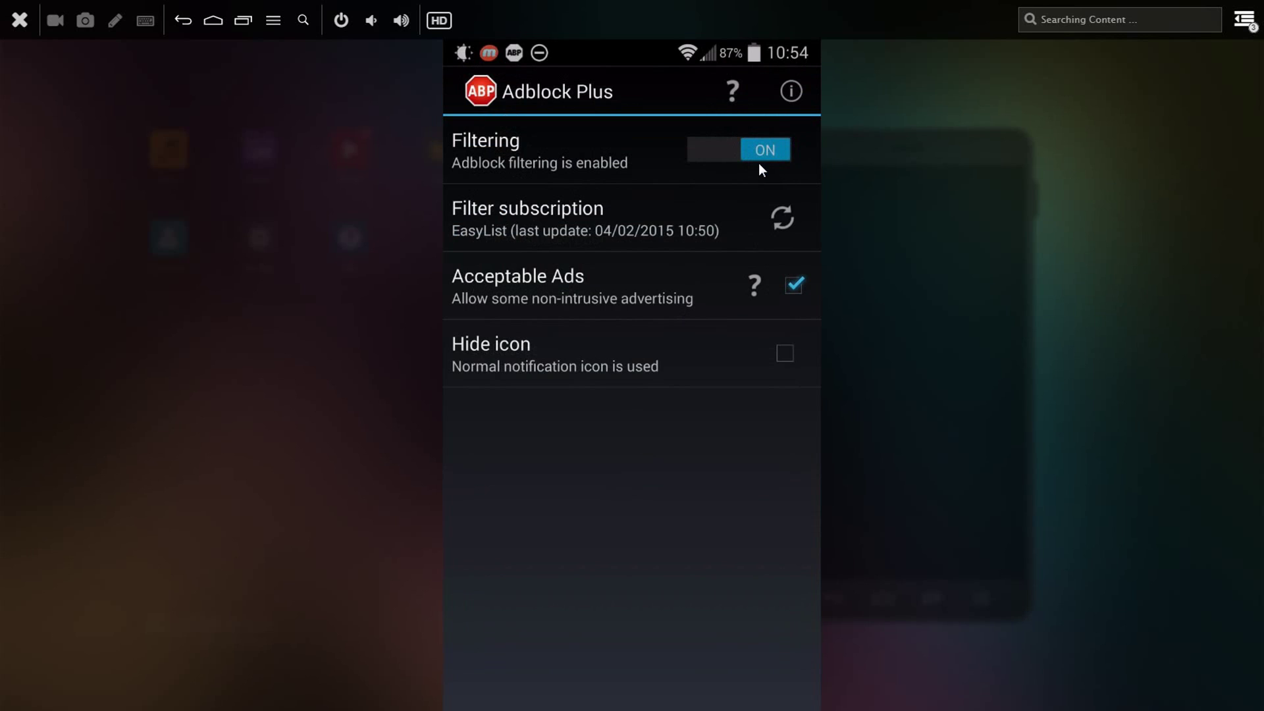
{"action": "left_click", "coordinate": [761, 158]}
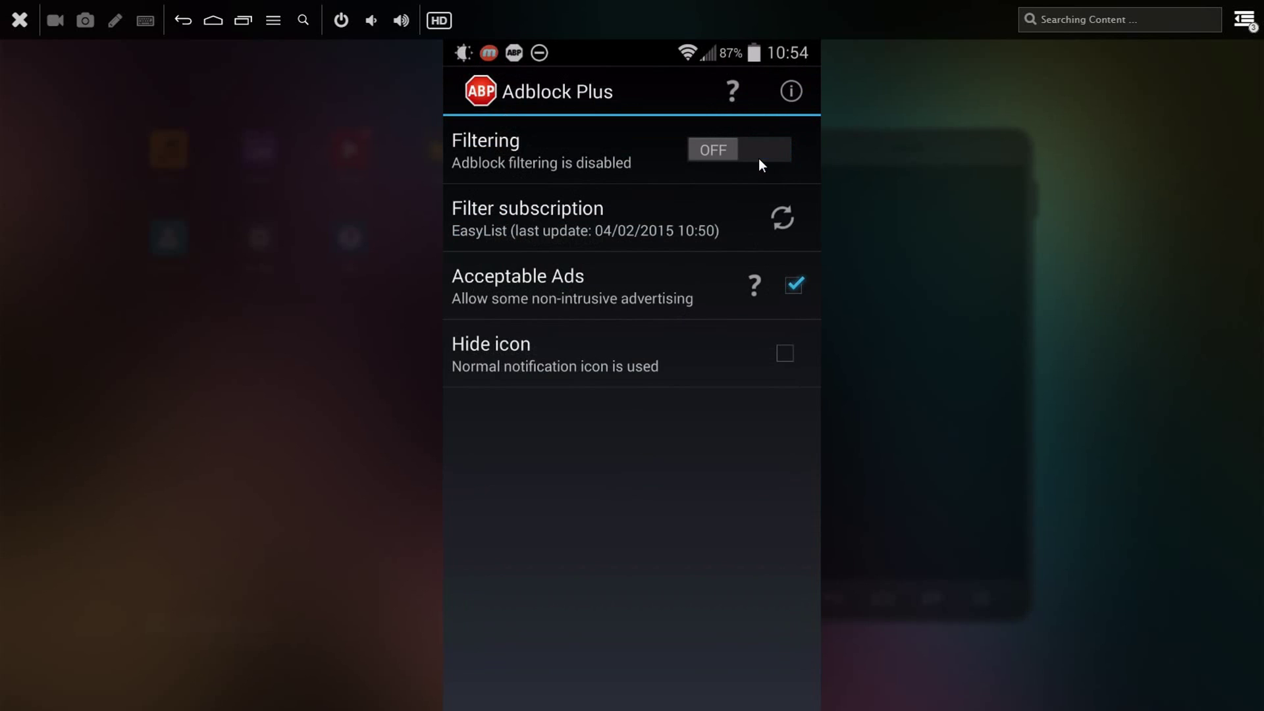
{"action": "left_click", "coordinate": [742, 154]}
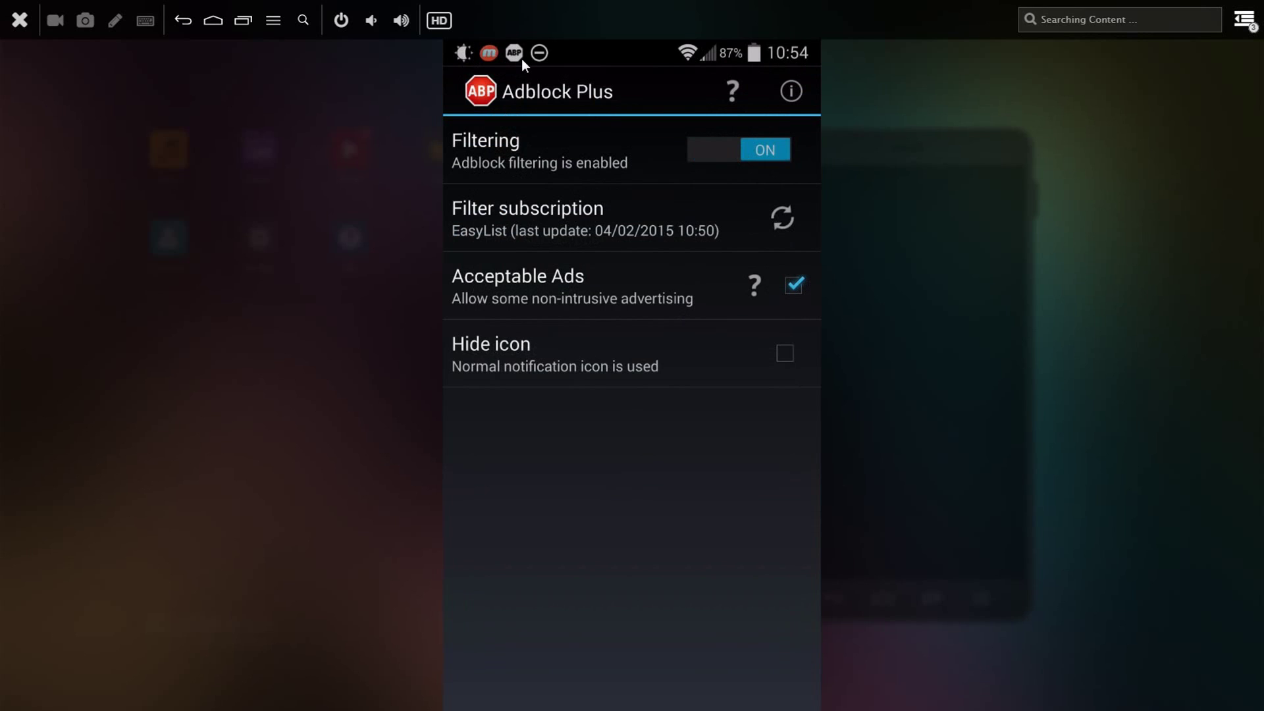
{"action": "left_click", "coordinate": [786, 353]}
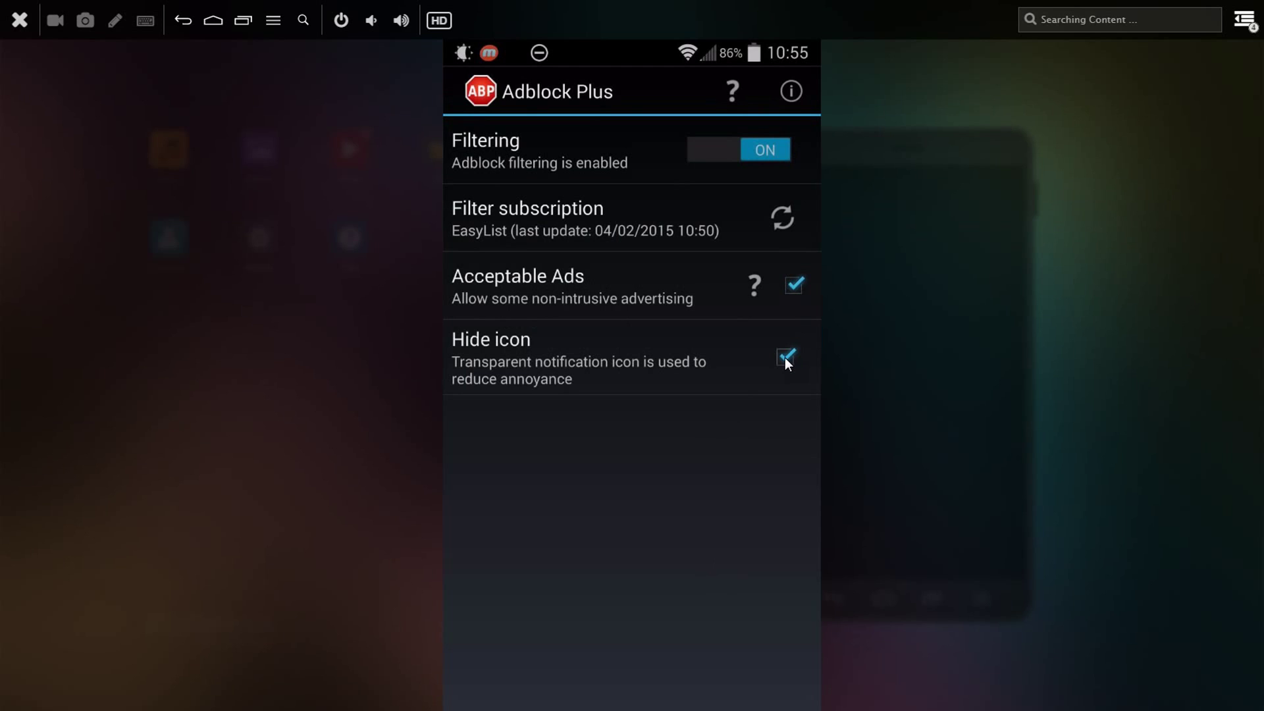
{"action": "left_click", "coordinate": [785, 357]}
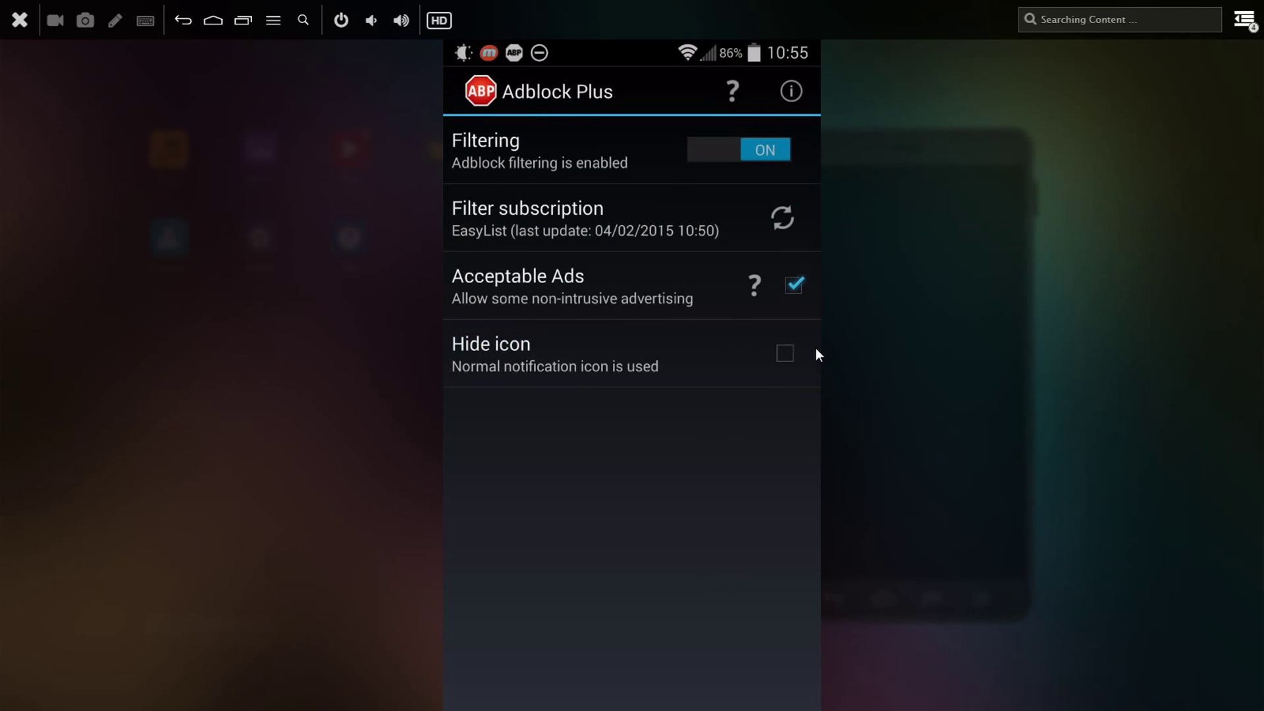